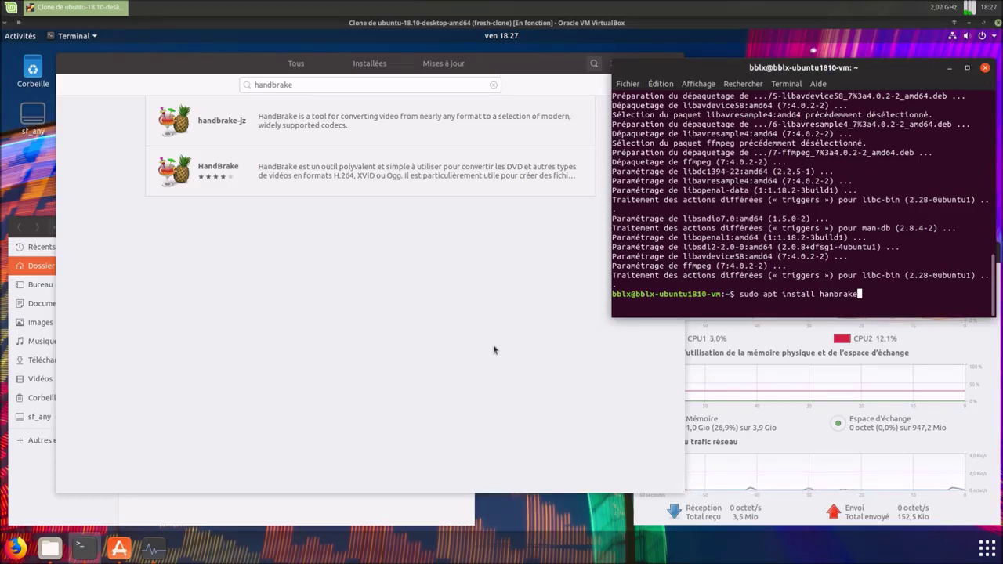
Step: Install HandBrake with sudo apt install handbrake, correcting the misspelled package name hanbrake in the command
key("Return")
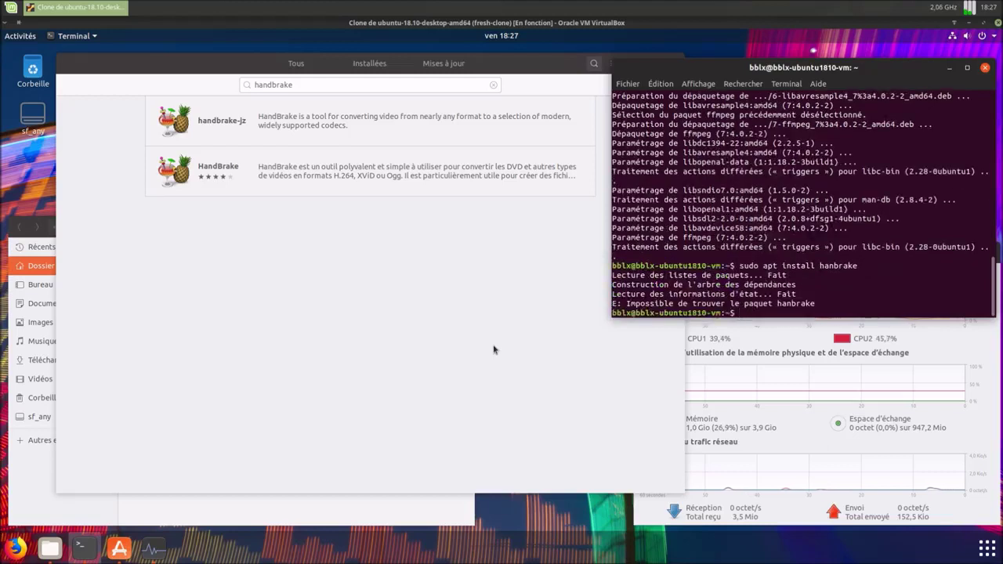
key("Up")
key("Left")
key("Left")
key("Left")
key("Left")
key("Left")
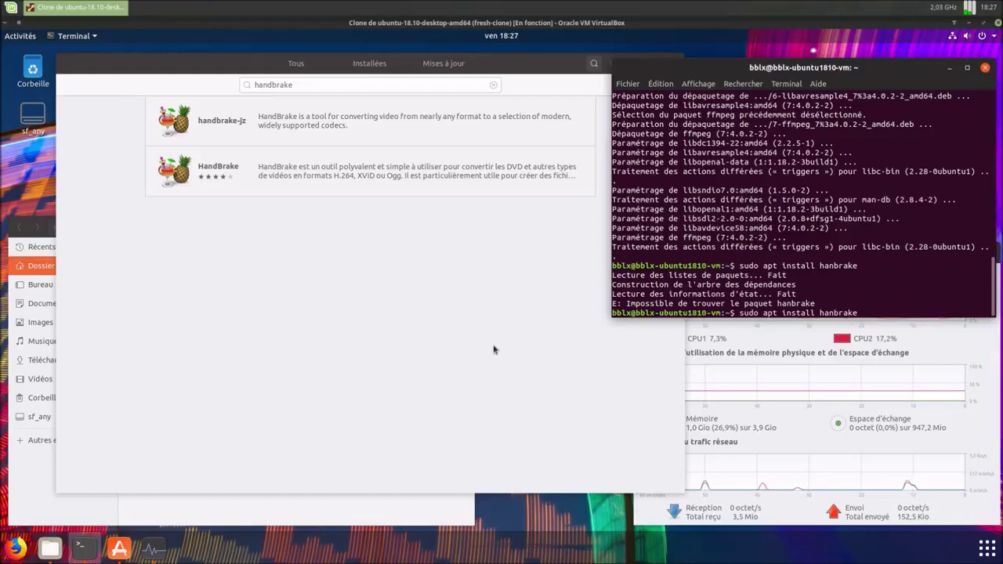
type("d")
key("Return")
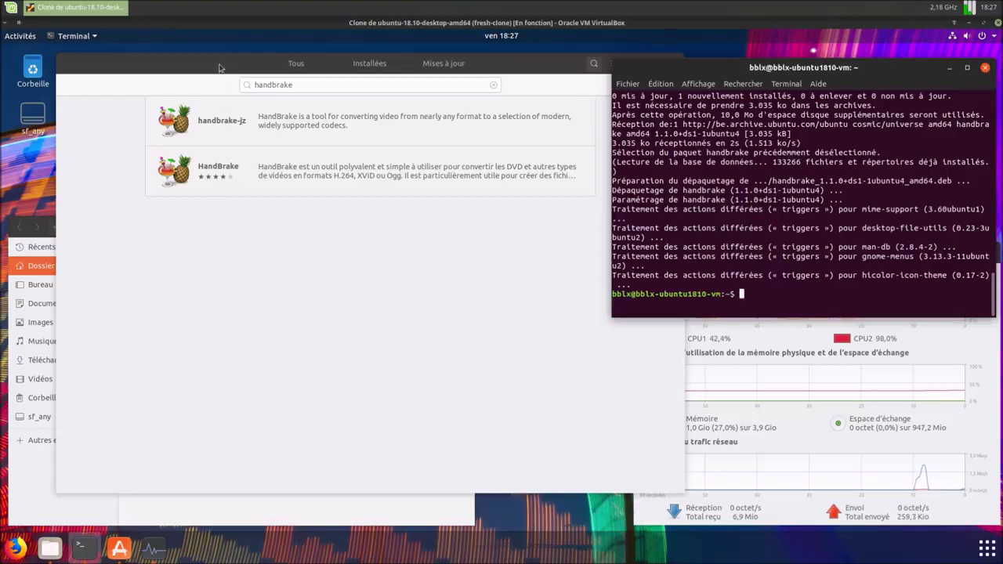
Step: Return the software centre to its overview of all applications and minimize it along with the terminal and system monitor windows
left_click(291, 68)
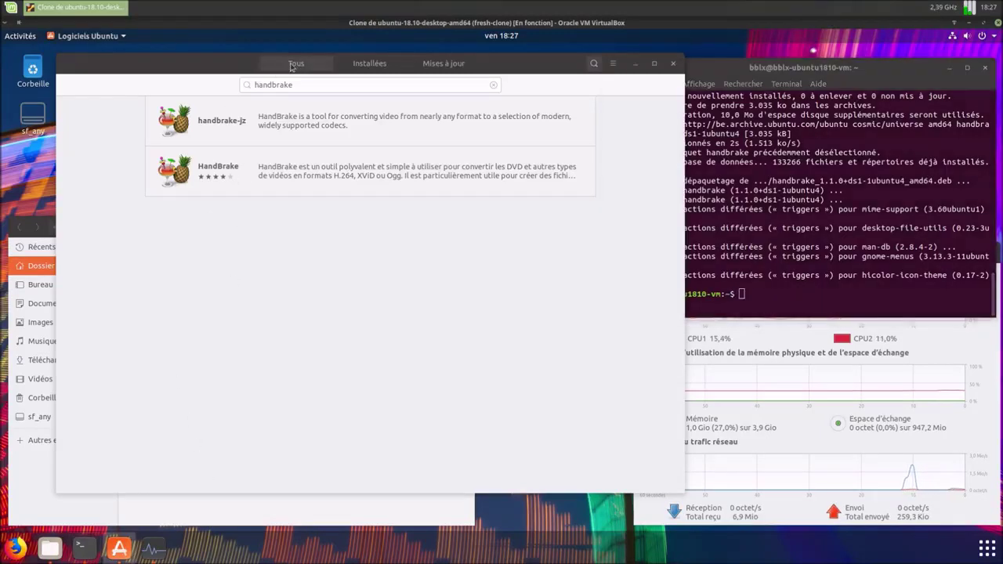
left_click(293, 67)
left_click(635, 64)
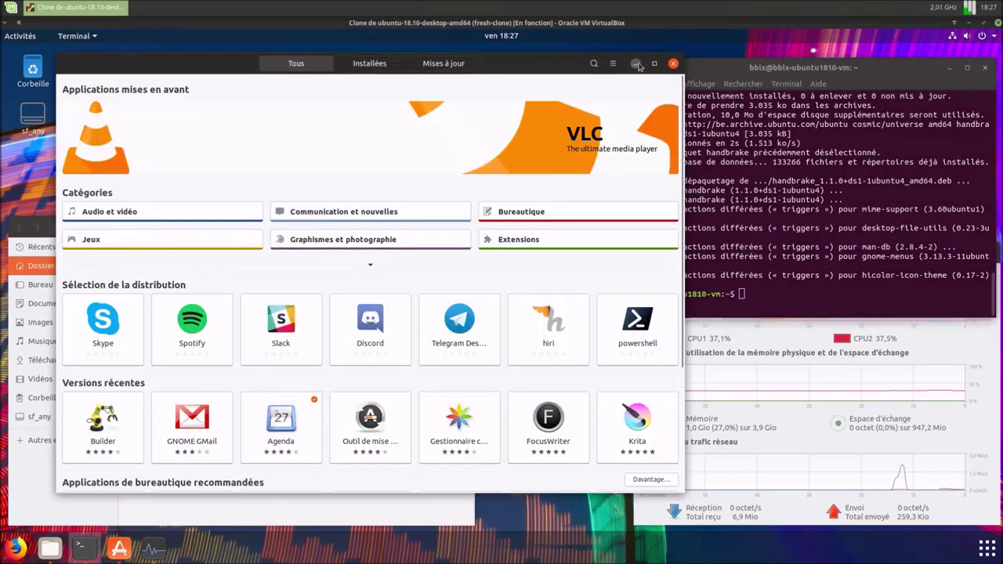
left_click(949, 69)
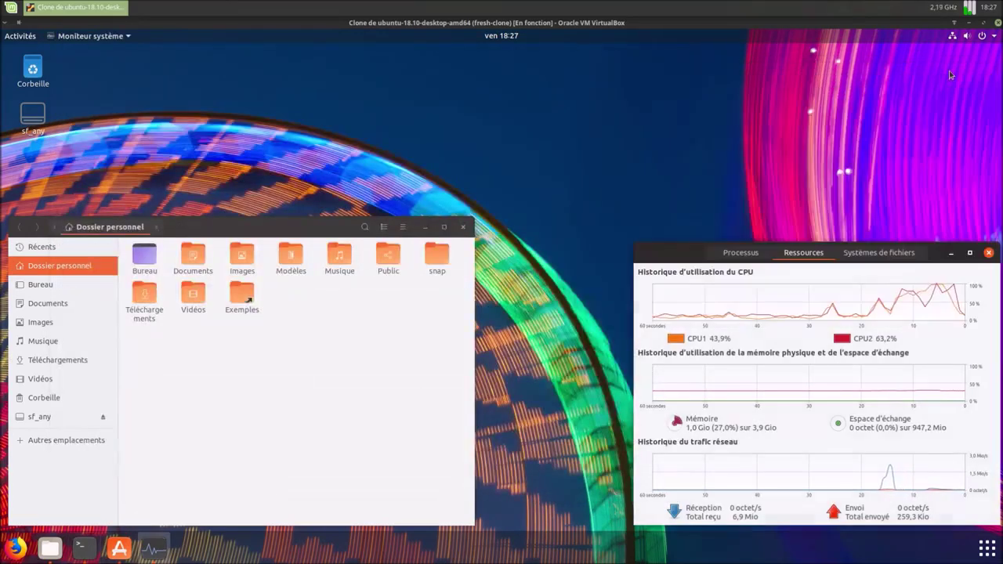
left_click(952, 253)
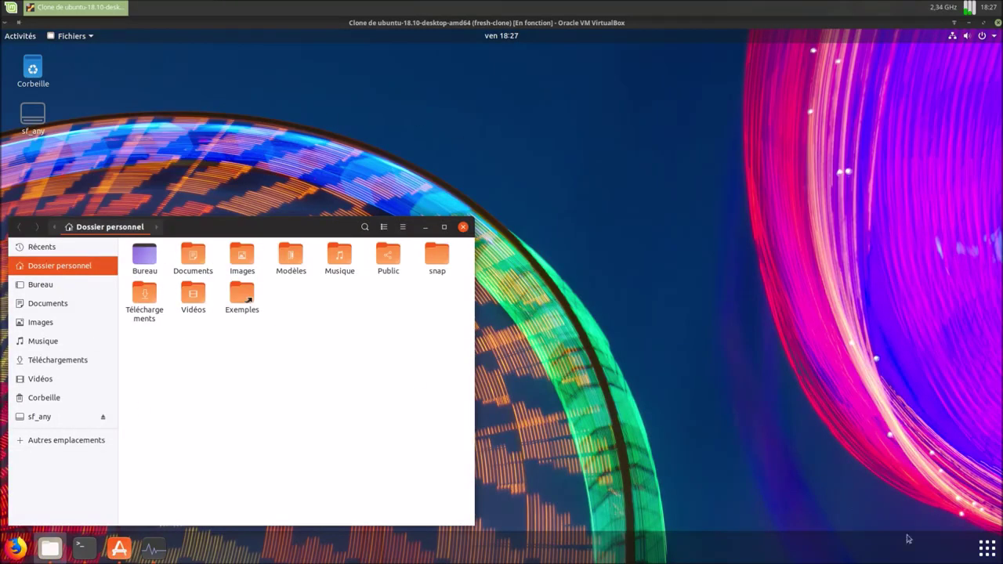
Step: Search the applications for hand, launch HandBrake, and arrange its window beside the file manager
left_click(986, 548)
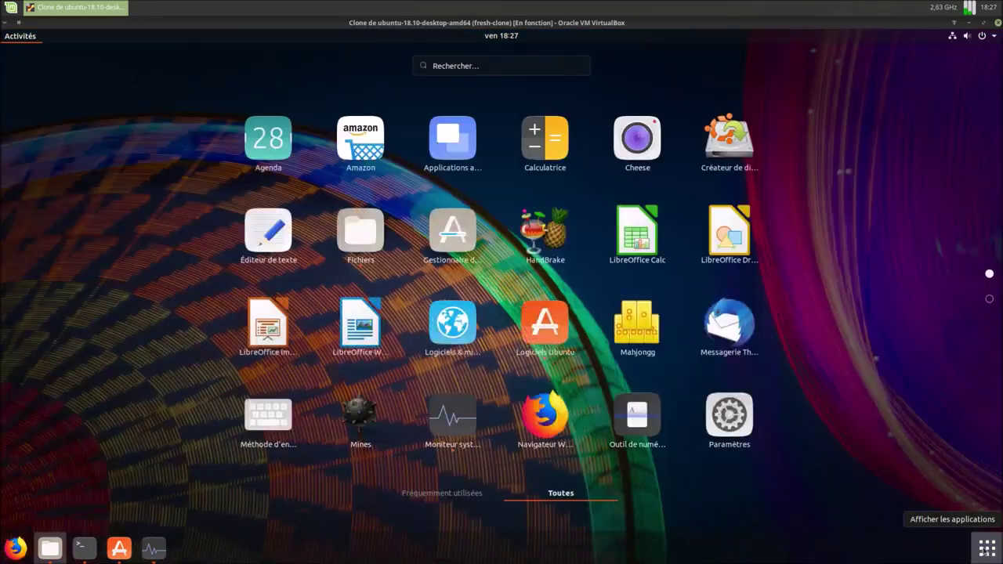
type("h")
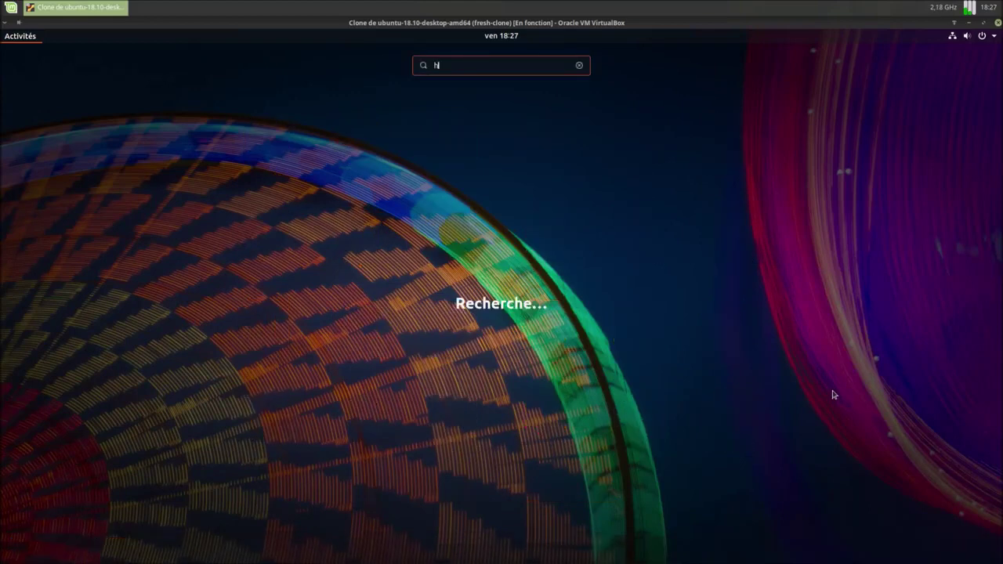
type("and")
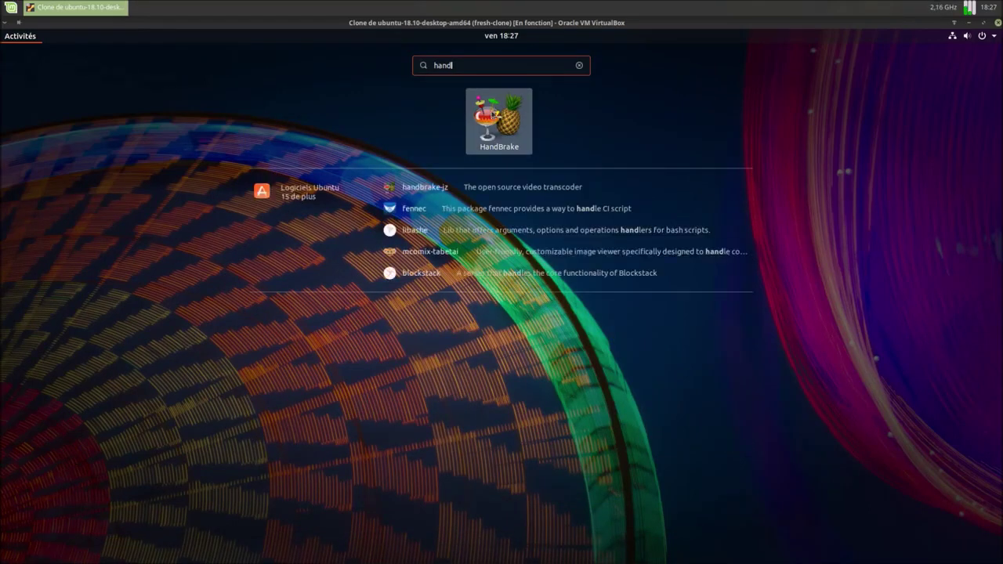
left_click(492, 115)
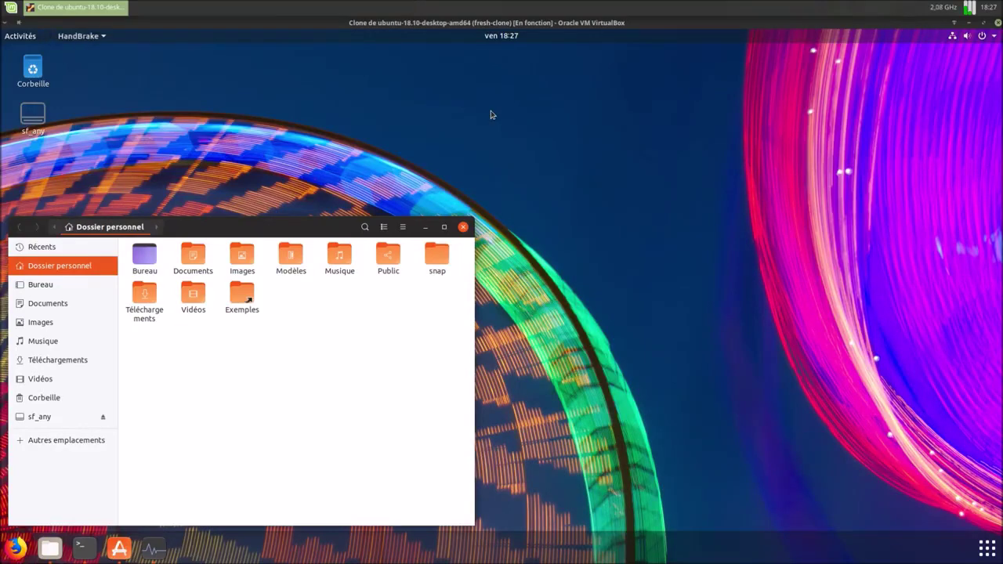
left_click_drag(545, 149, 782, 68)
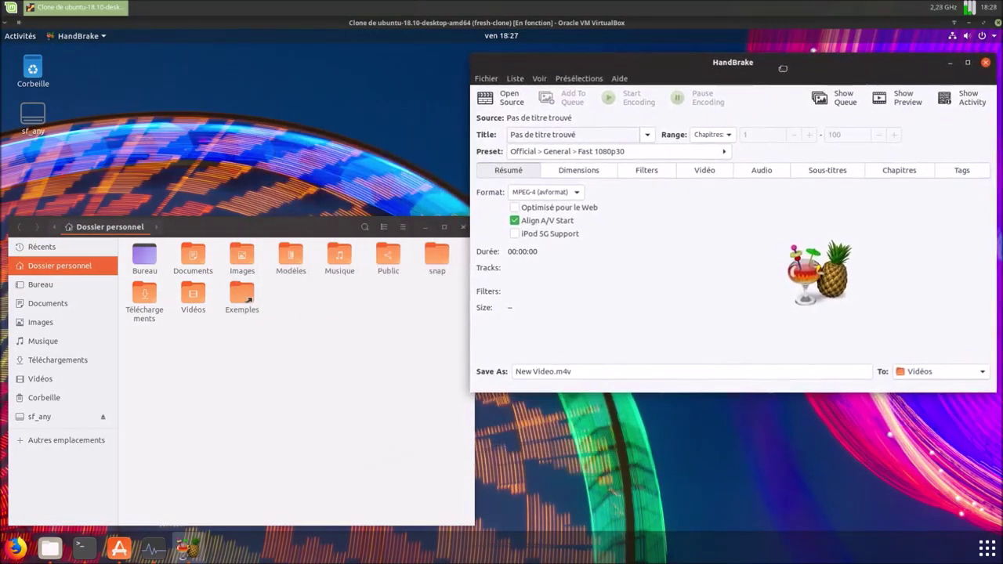
left_click_drag(313, 217, 309, 220)
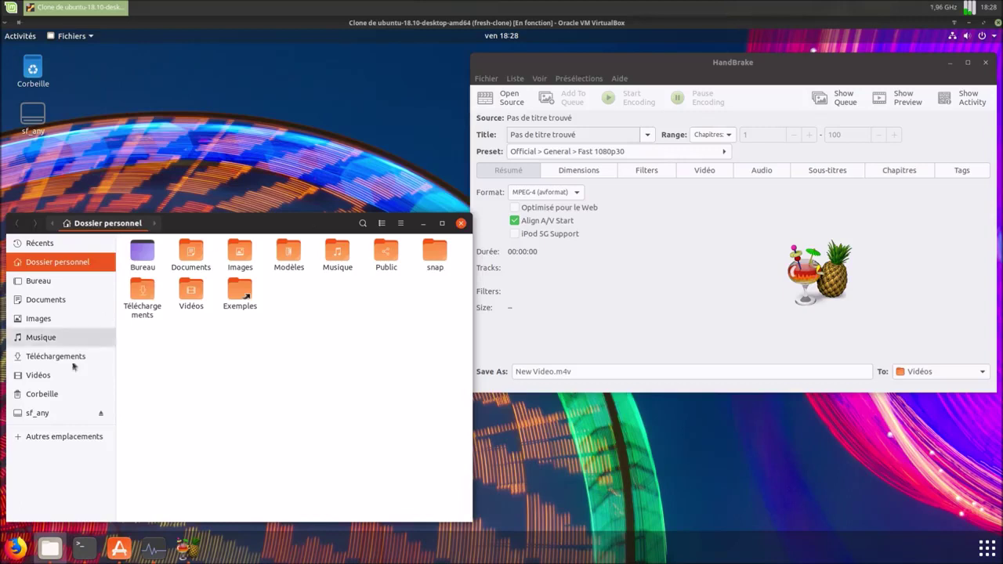
Step: Copy intro_blabla_HD.mp4 from the Vidéos folder of sf_any into the personal Vidéos folder and play the copy briefly
left_click(64, 413)
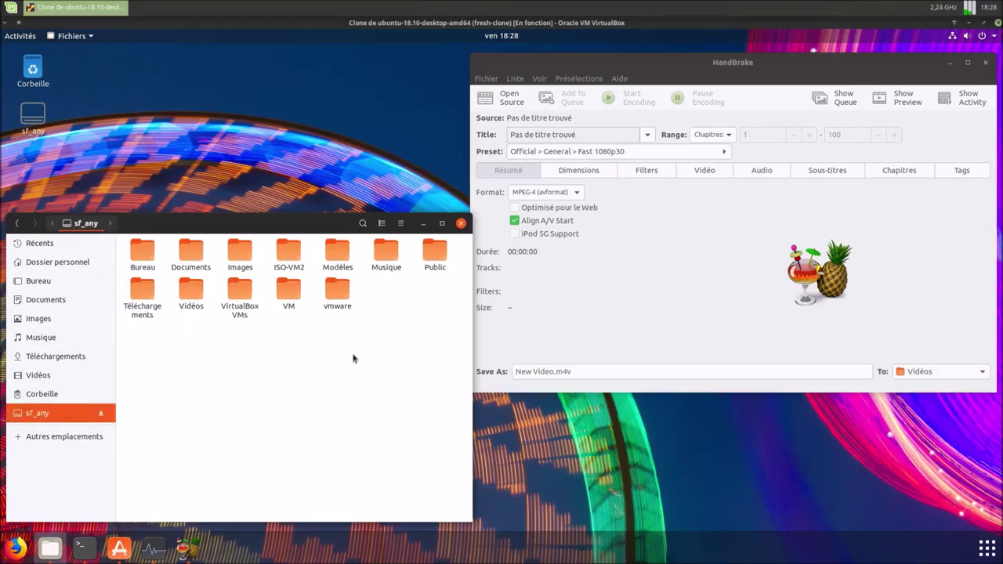
double_click(193, 291)
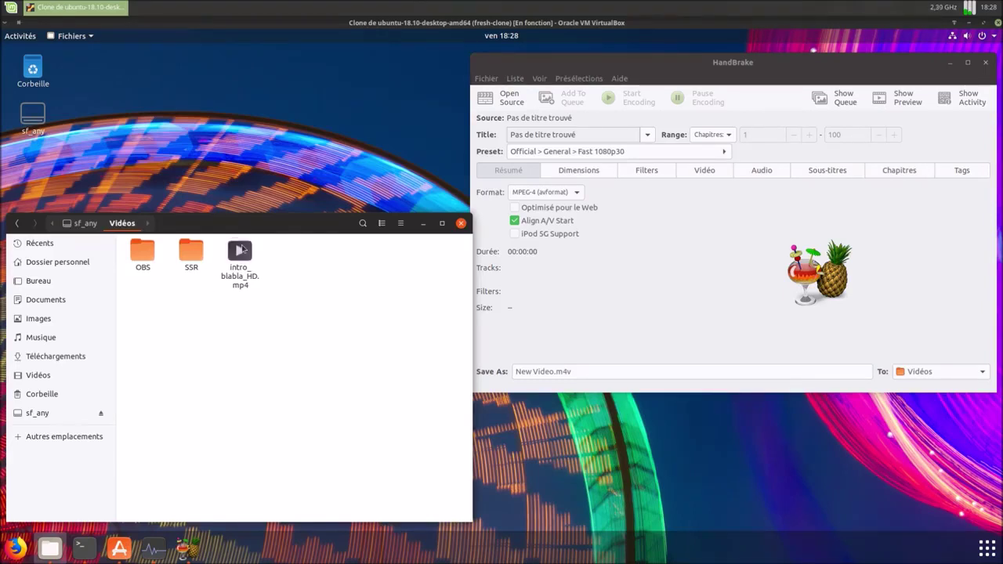
left_click(242, 249)
right_click(243, 250)
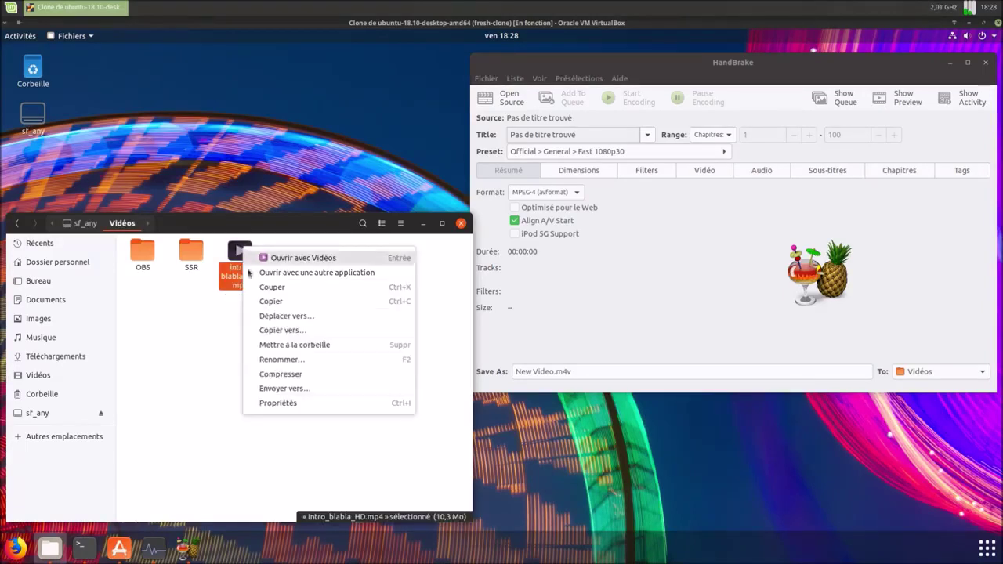
left_click(269, 306)
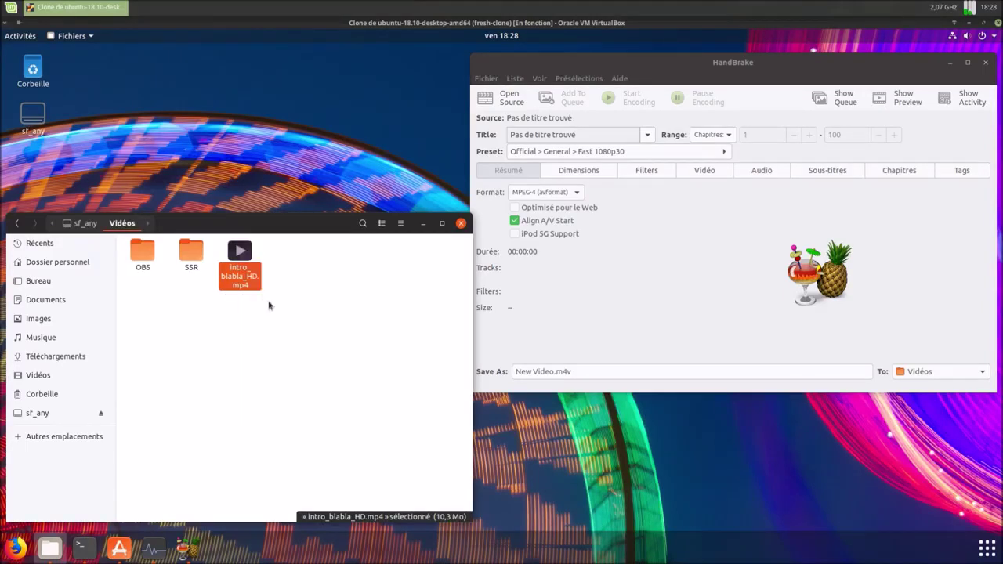
left_click(61, 375)
right_click(215, 332)
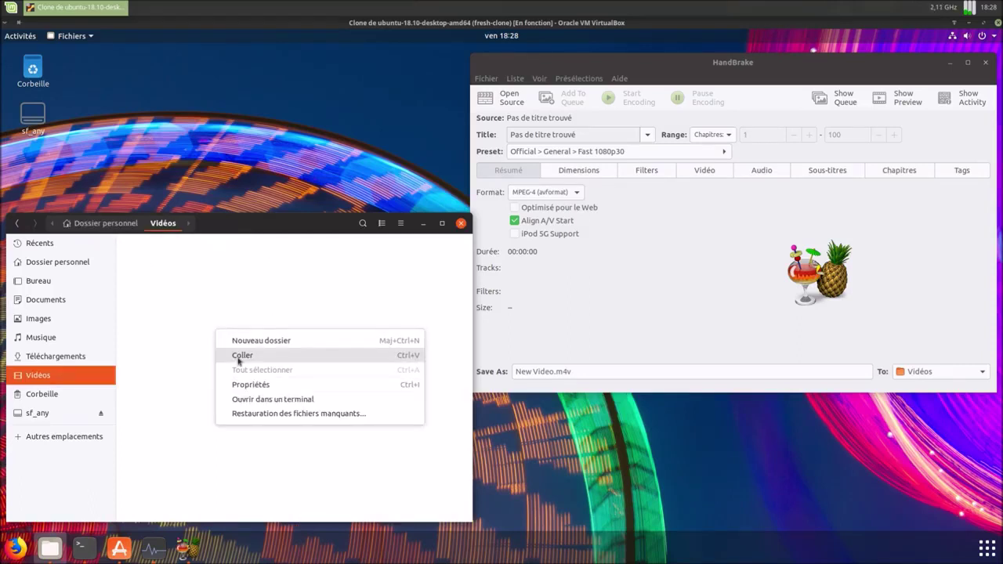
left_click(236, 358)
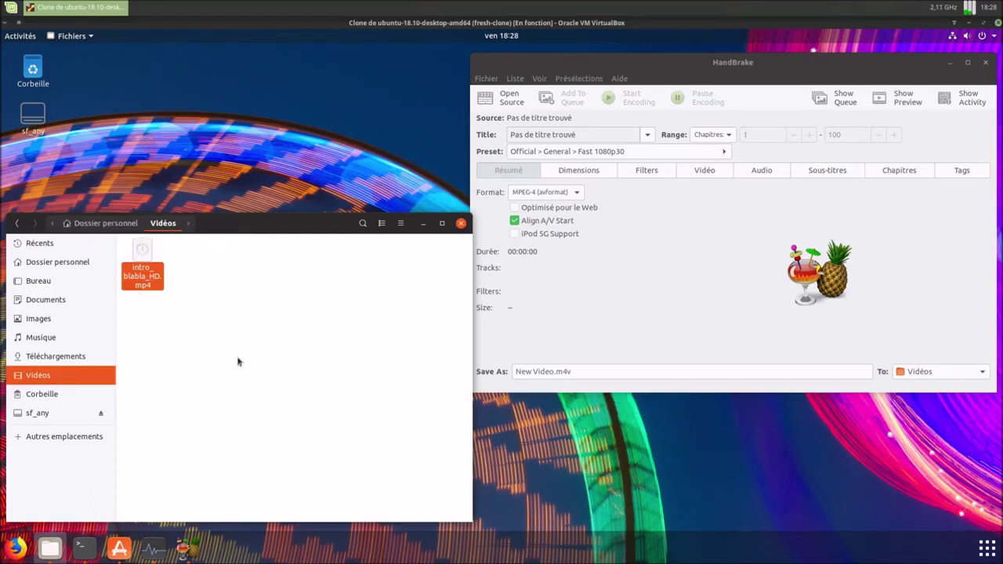
double_click(145, 253)
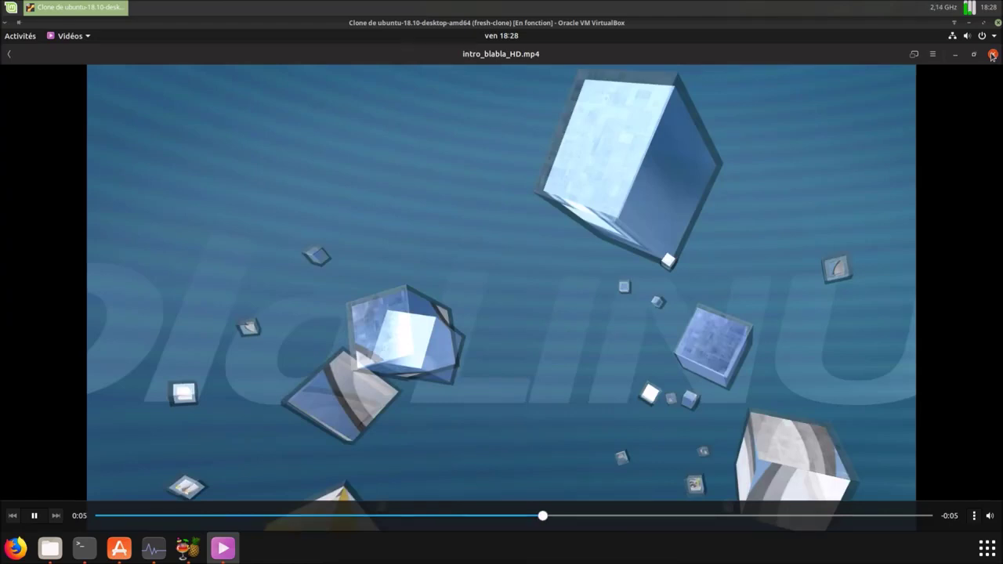
left_click(993, 55)
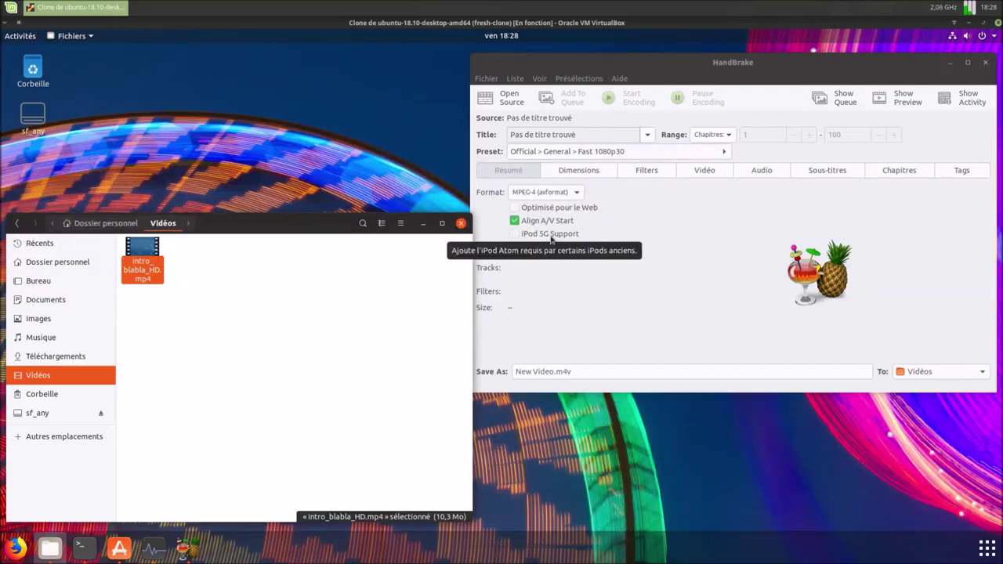
Step: Review HandBrake's version information, credits and licence, and close the About window
left_click(483, 79)
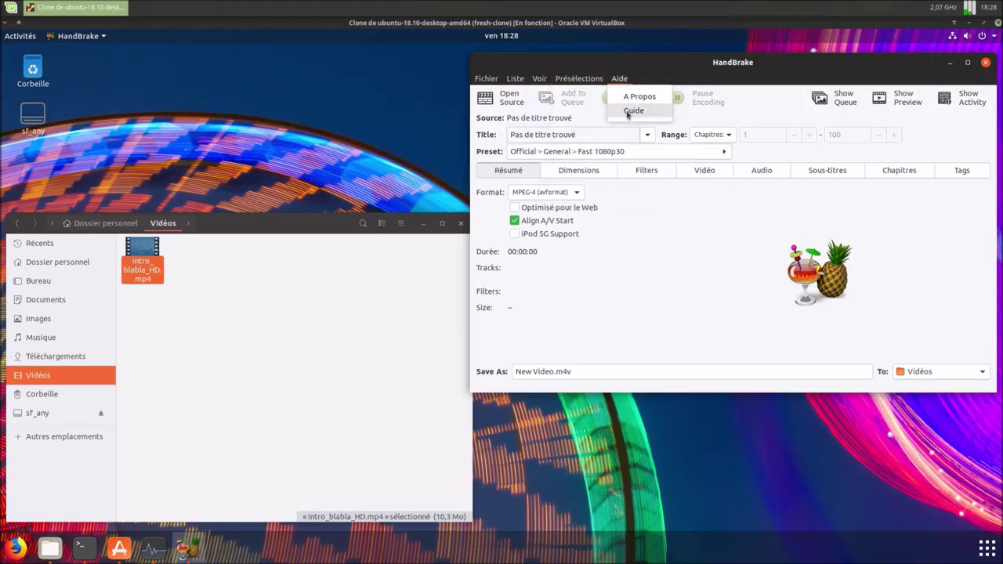
left_click(625, 99)
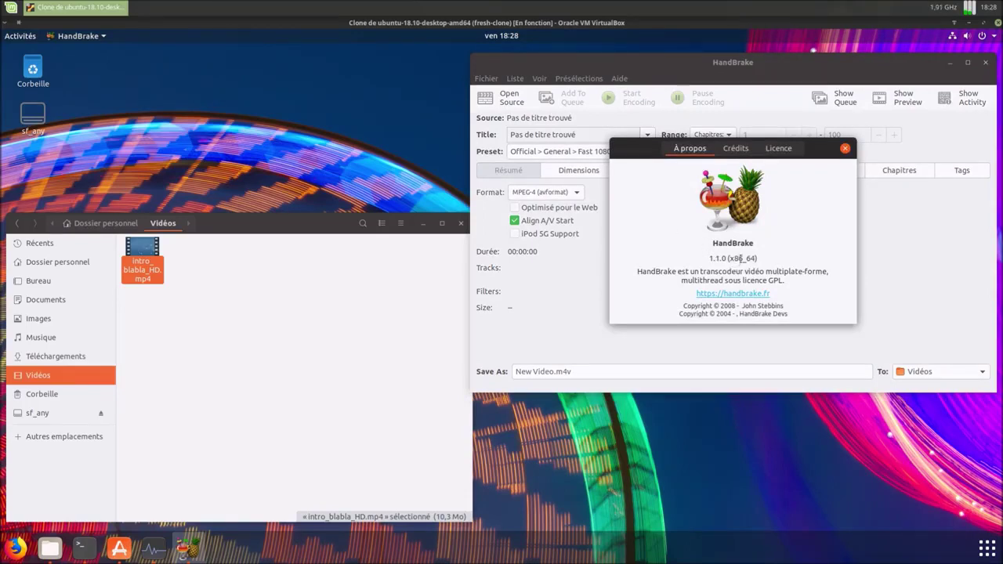
left_click(735, 149)
left_click(781, 152)
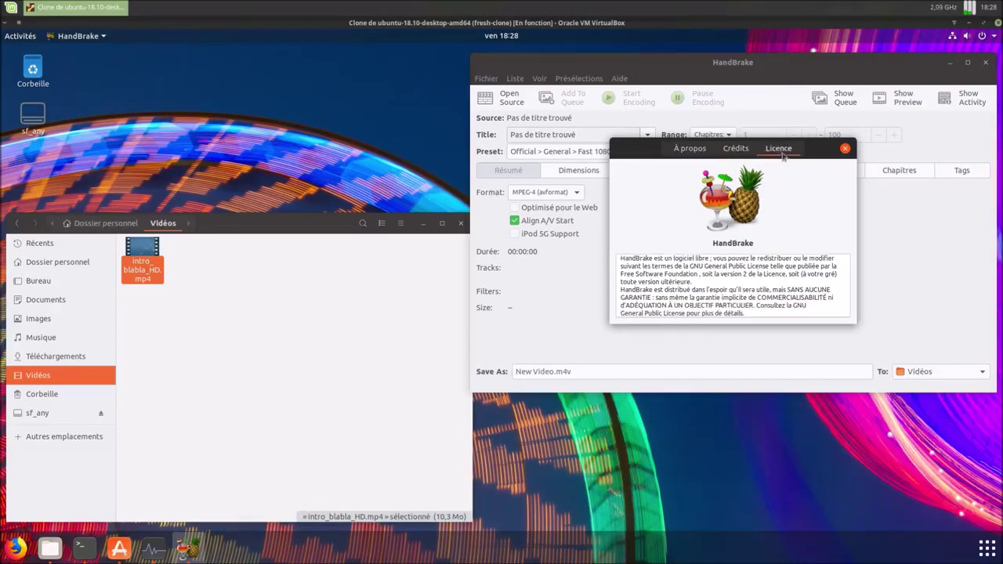
left_click_drag(783, 155, 854, 177)
left_click(854, 155)
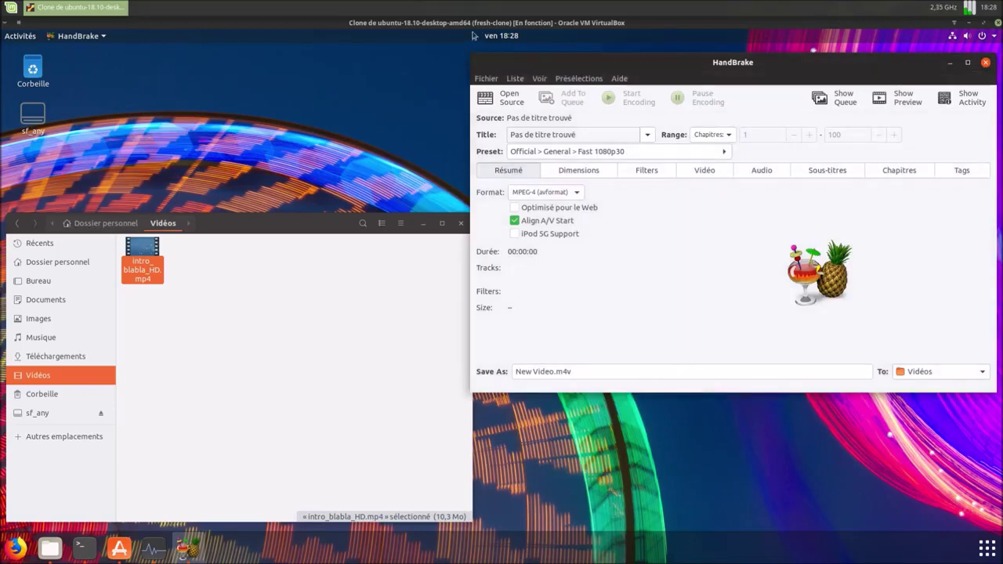
Step: Review the general and advanced settings in HandBrake's preferences without changing them
left_click(486, 79)
left_click(498, 139)
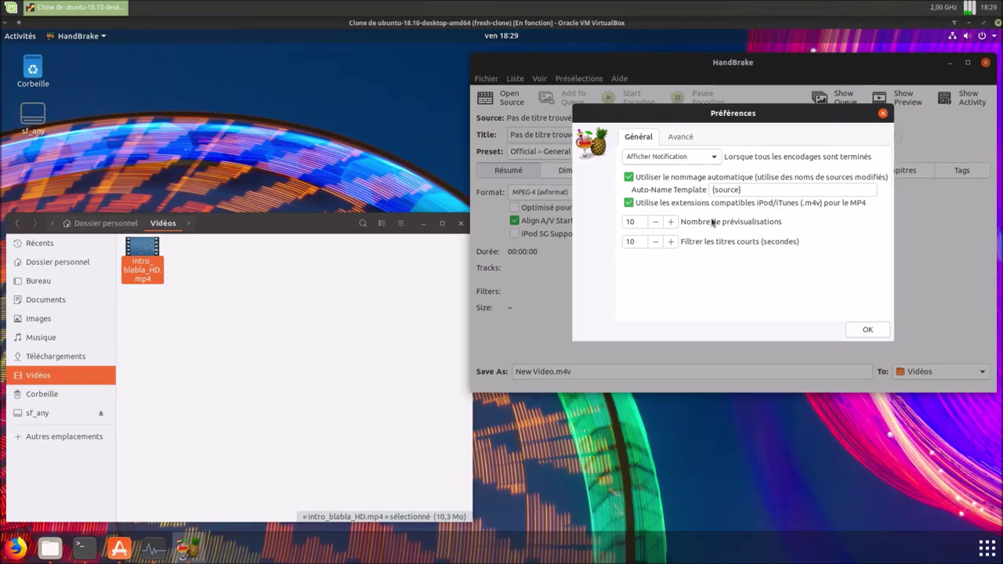
left_click(689, 138)
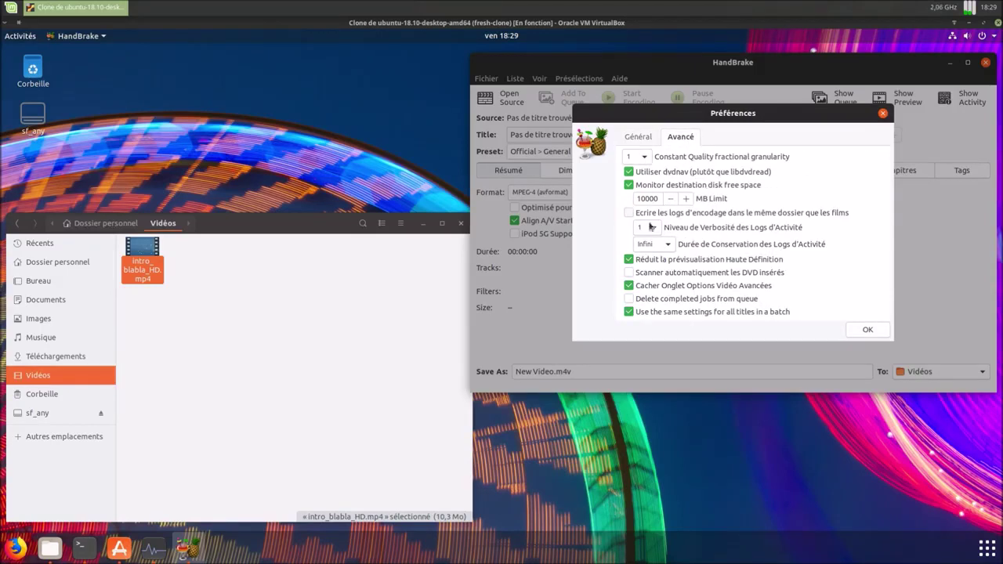
left_click(868, 330)
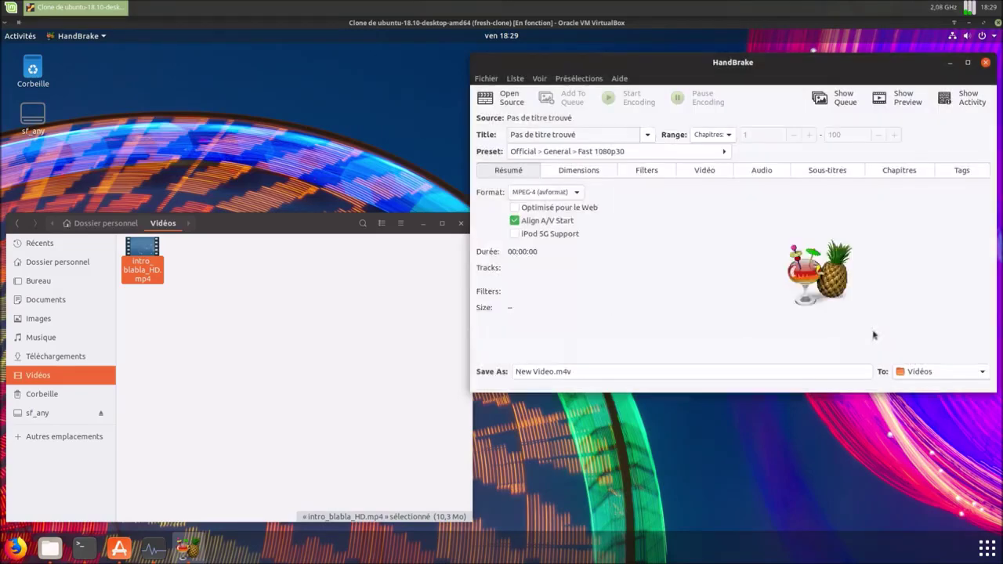
Step: Load intro_blabla_HD.mp4 from the personal Vidéos folder as the source video
left_click(506, 99)
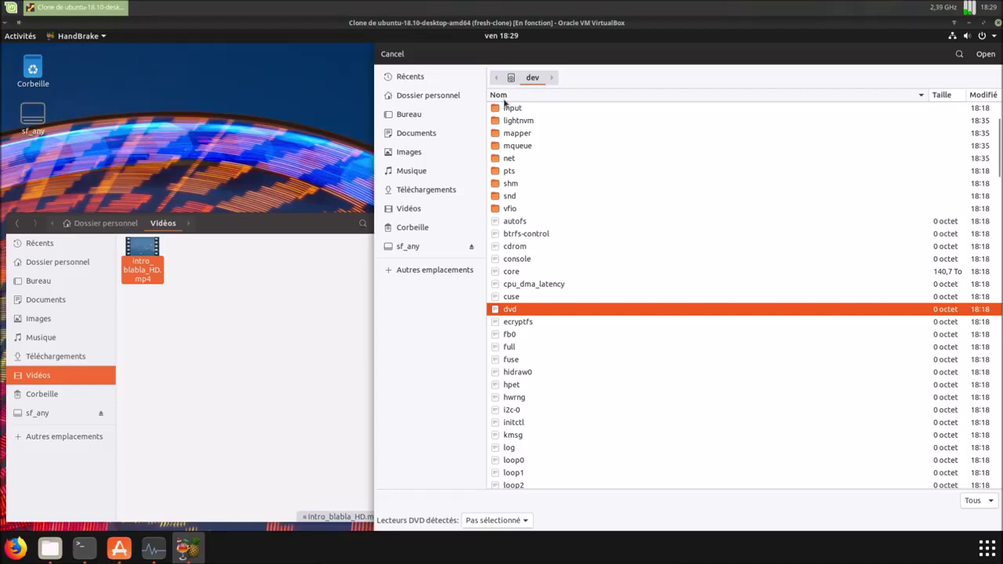
left_click(422, 216)
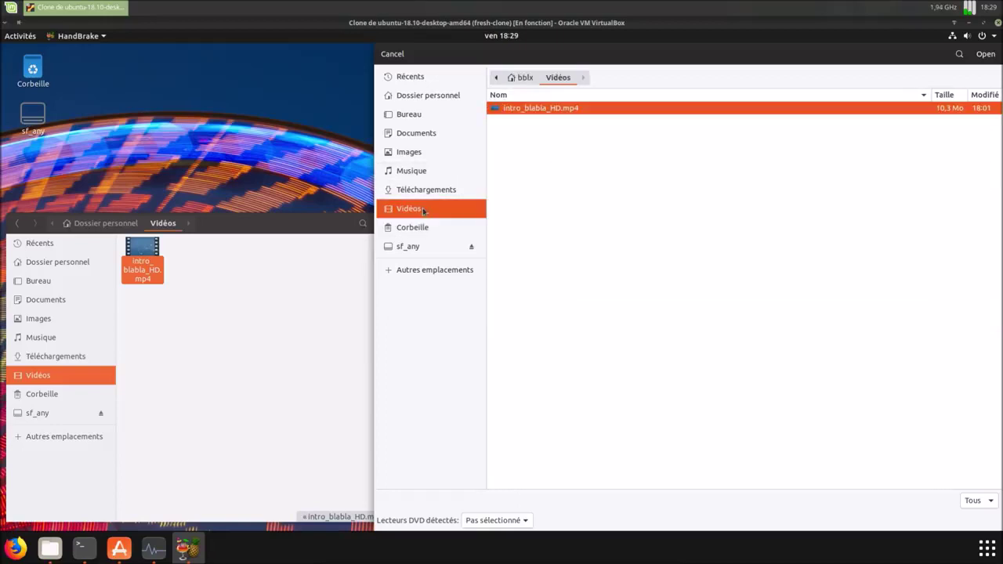
double_click(558, 108)
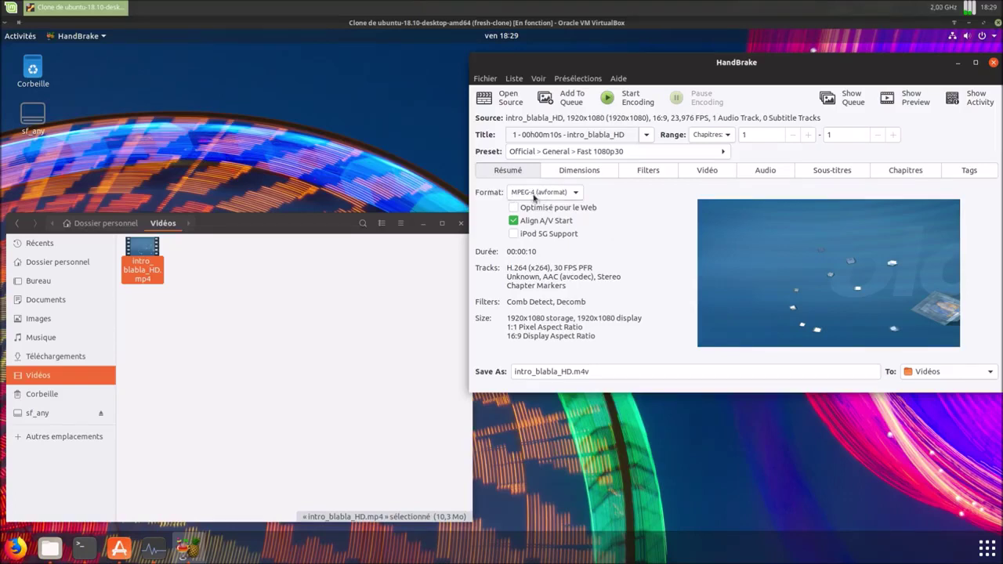
Step: Try the Matroska (avformat) output format and switch the format back to MPEG-4 (avformat)
left_click(538, 194)
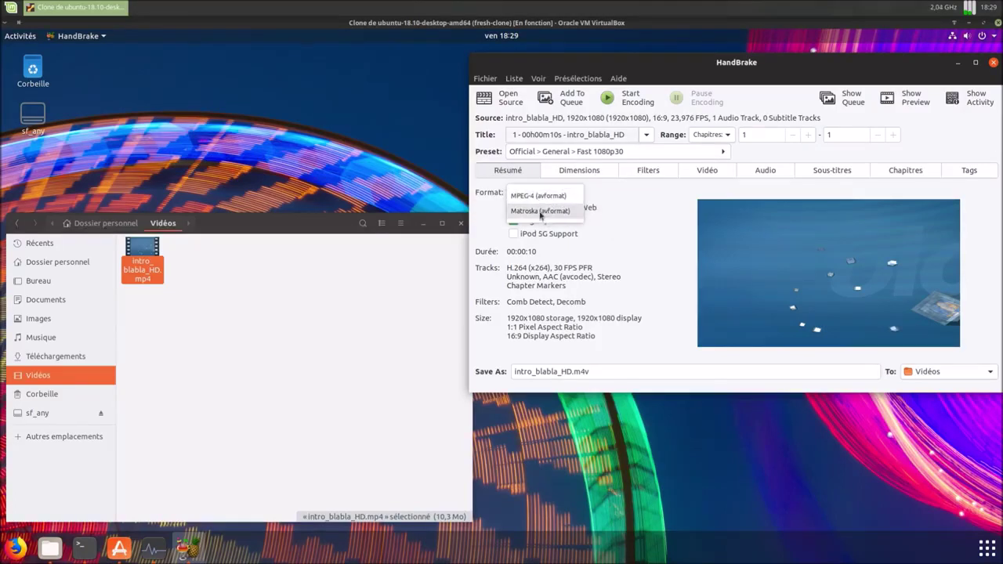
left_click(540, 211)
left_click(538, 192)
left_click(536, 177)
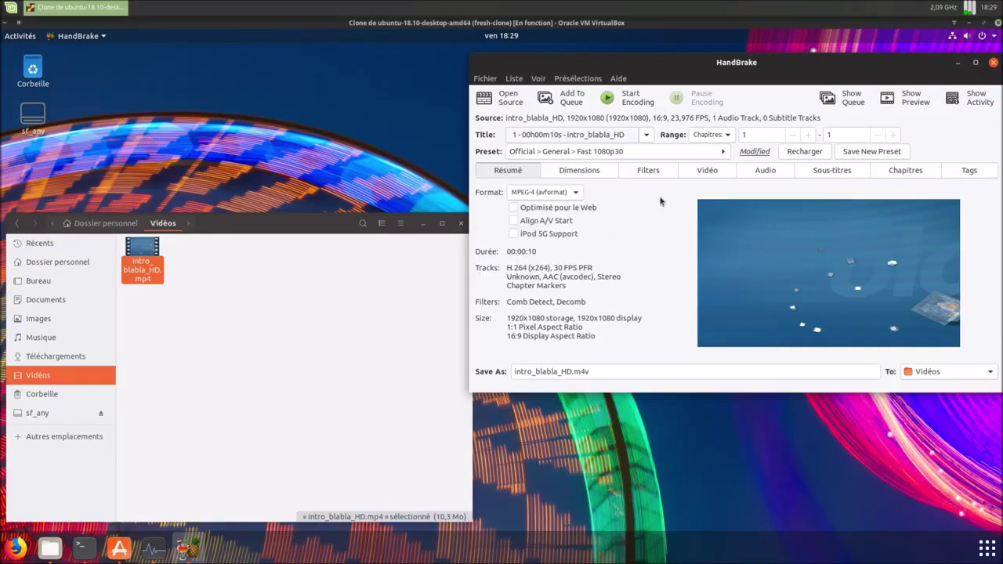
Step: Apply the official Matroska preset H.265 MKV 1080p30 to the conversion
left_click(712, 152)
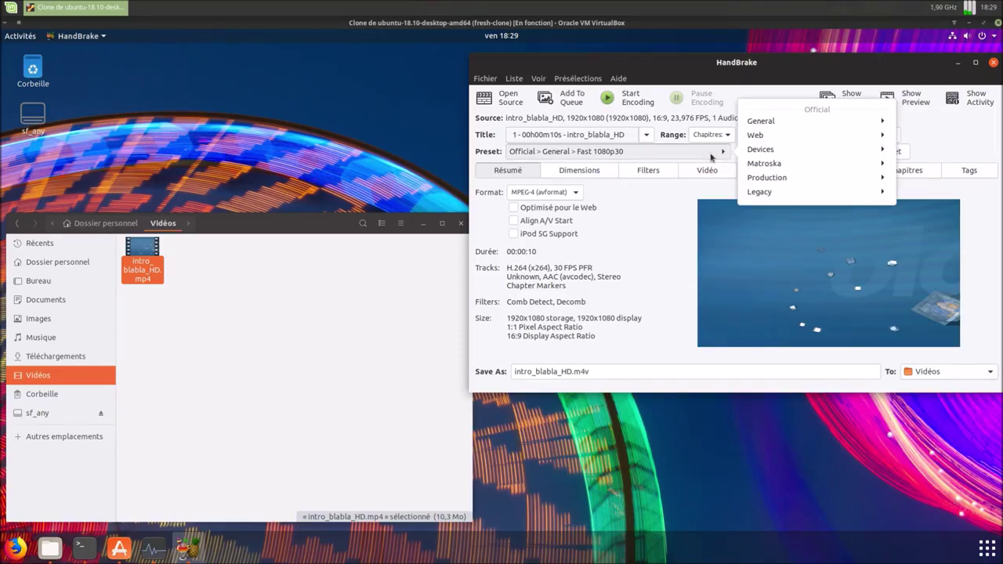
left_click(809, 165)
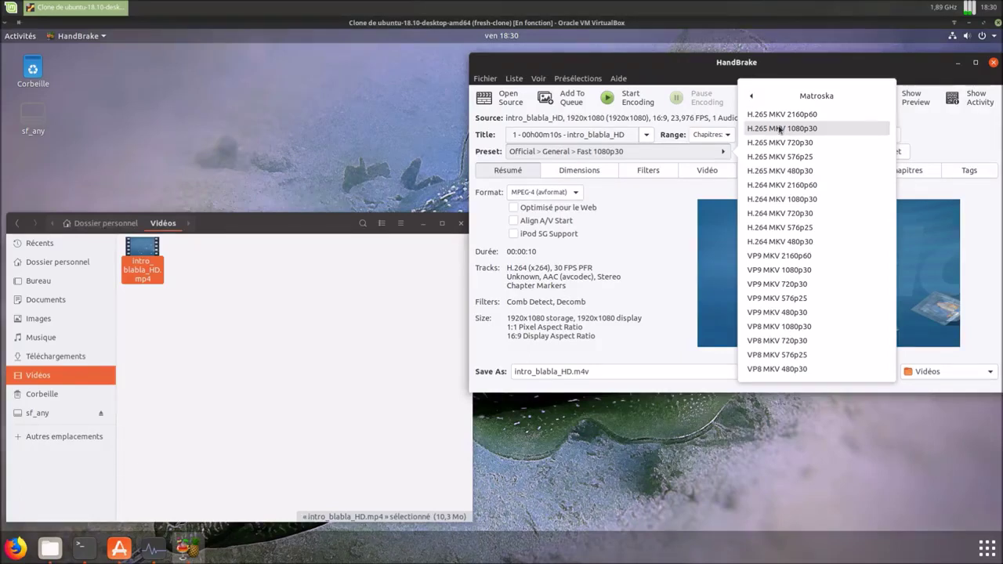
left_click(780, 130)
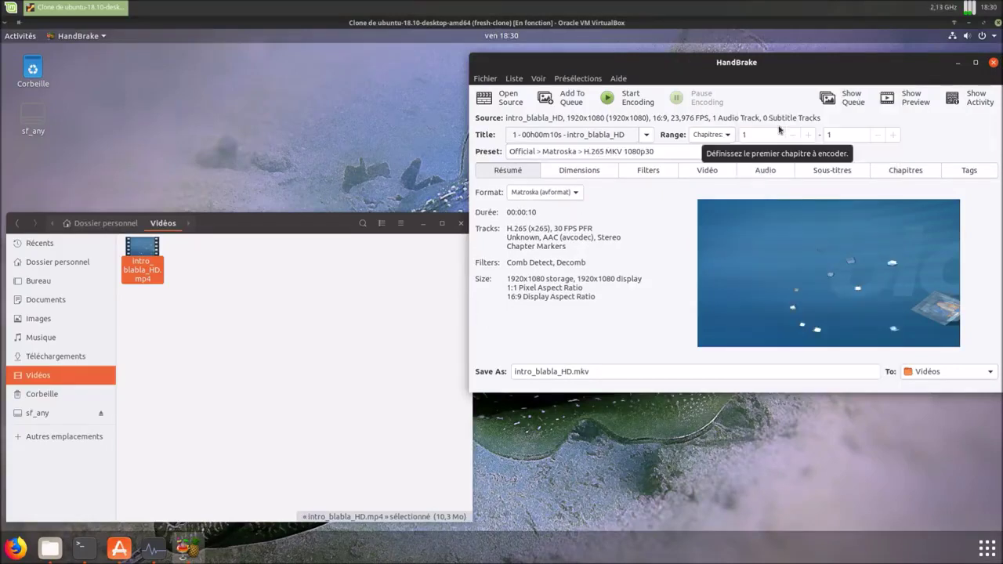
Step: Review the dimensions, filters, video, audio, subtitle, chapter and tag settings of the preset and return to the summary
left_click(585, 171)
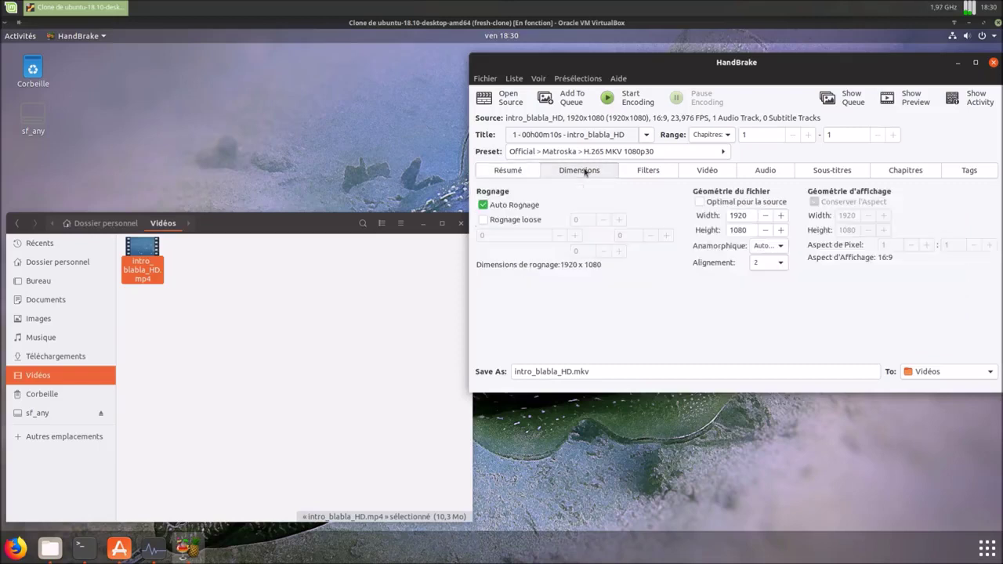
left_click(651, 176)
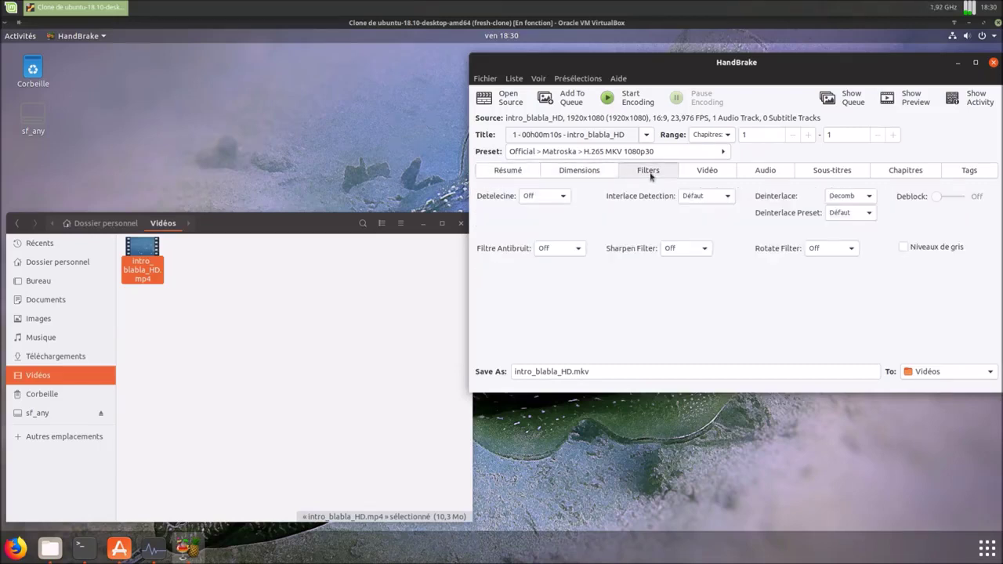
left_click(708, 171)
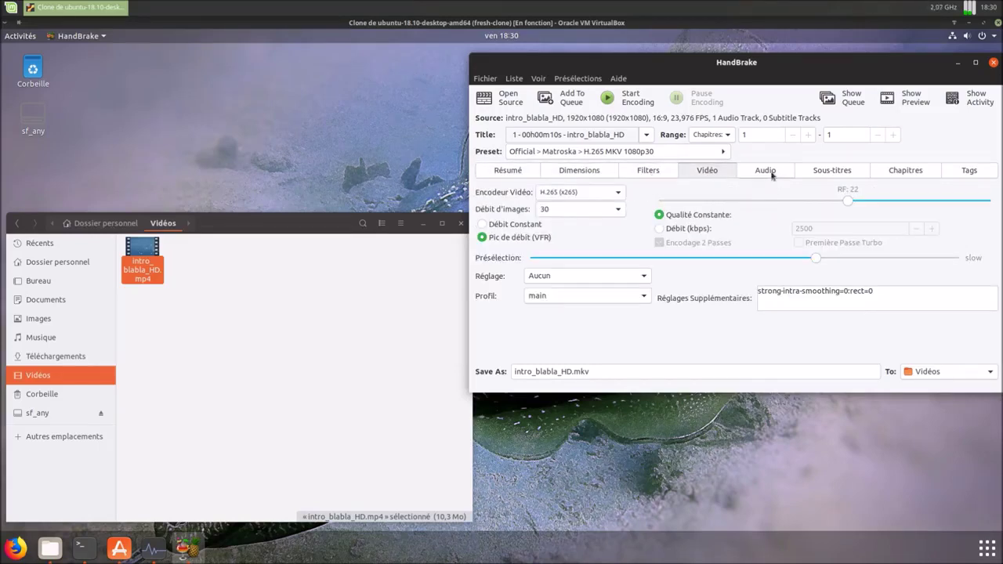
left_click(771, 172)
left_click(818, 177)
left_click(902, 174)
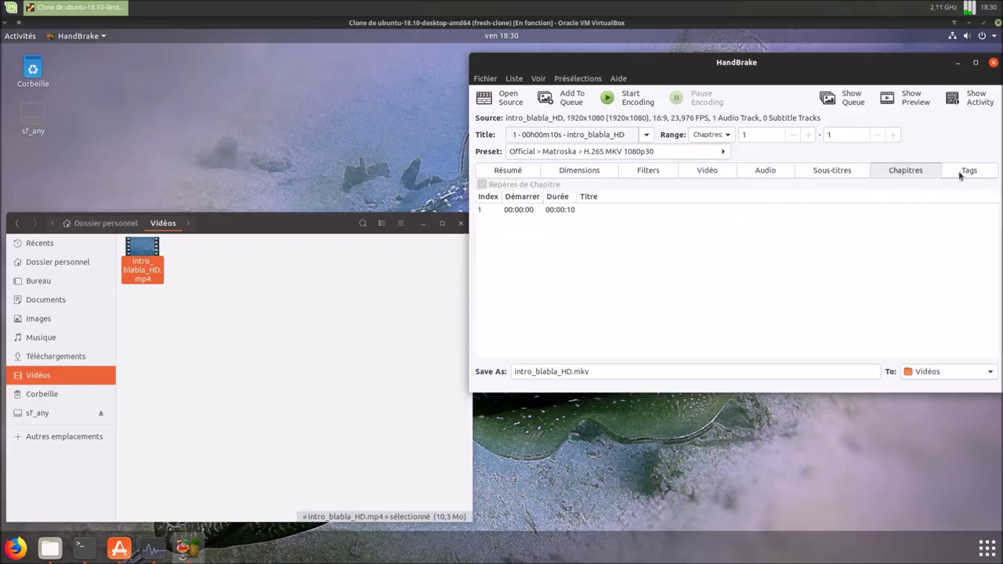
left_click(964, 173)
left_click(521, 172)
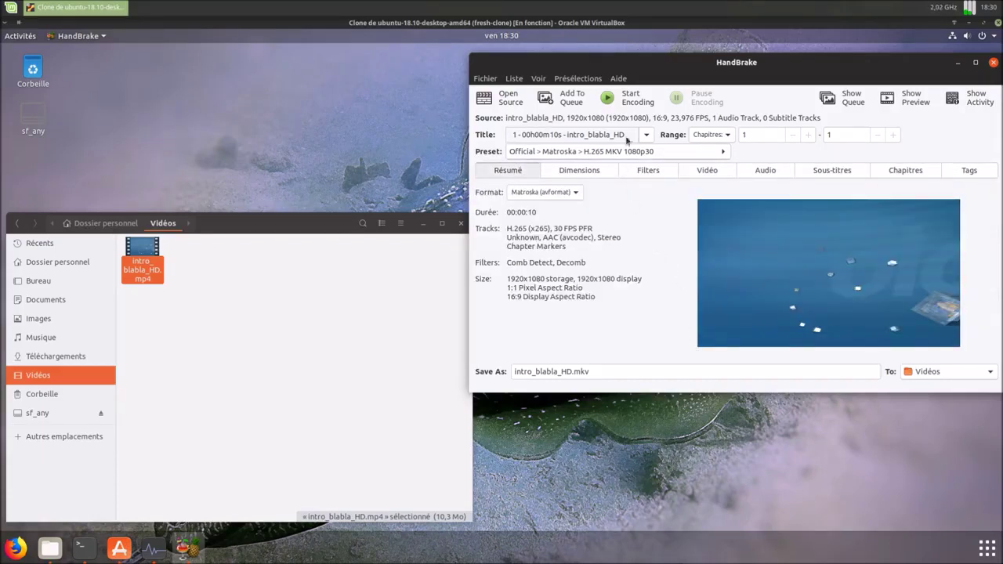
Step: Start encoding intro_blabla_HD.mkv and narrow the file manager window so it no longer overlaps HandBrake
left_click(631, 101)
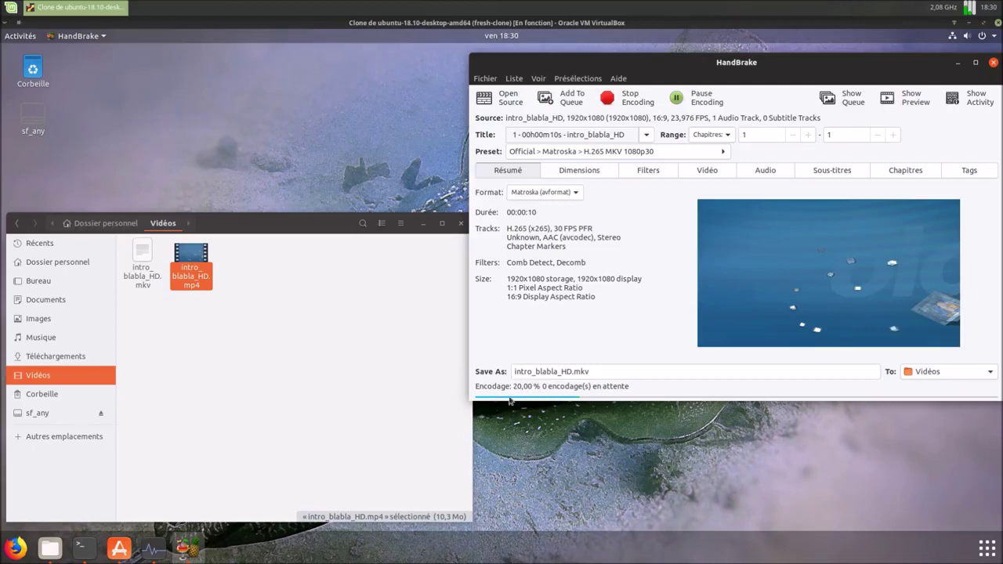
left_click(457, 438)
left_click_drag(457, 438, 439, 438)
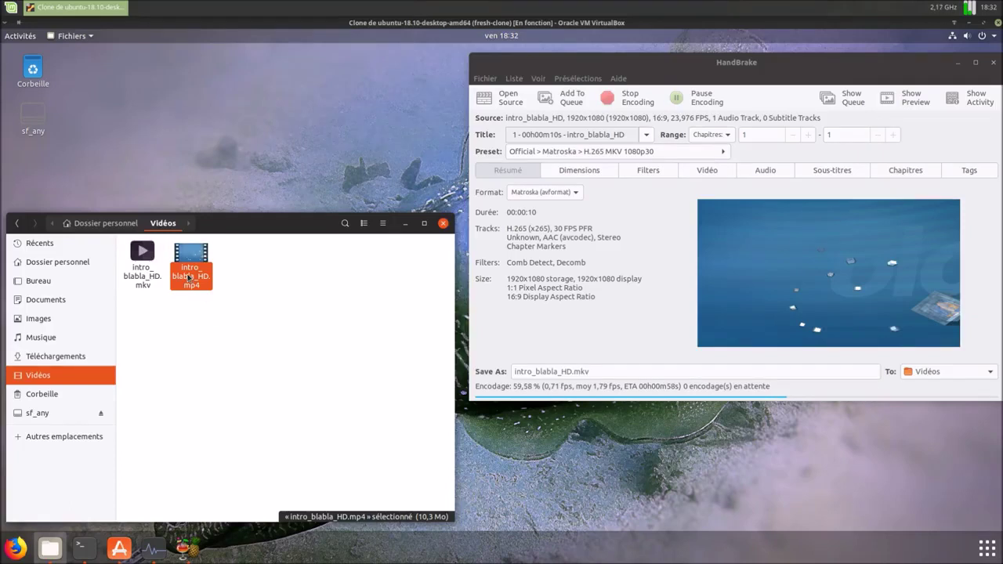
Step: Check the size of the original intro_blabla_HD.mp4 in its properties, close them, and shift the HandBrake window slightly
right_click(188, 277)
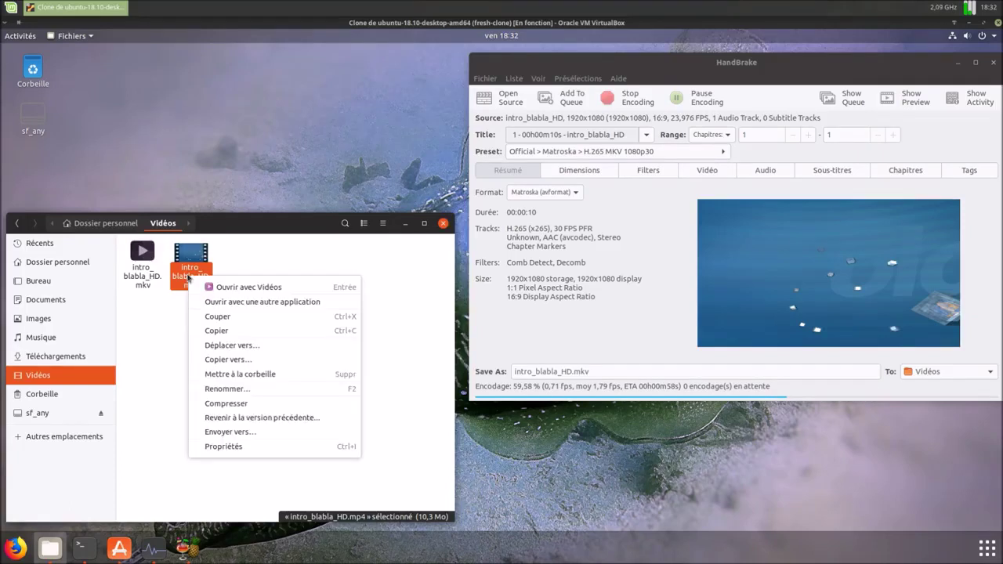
left_click(222, 451)
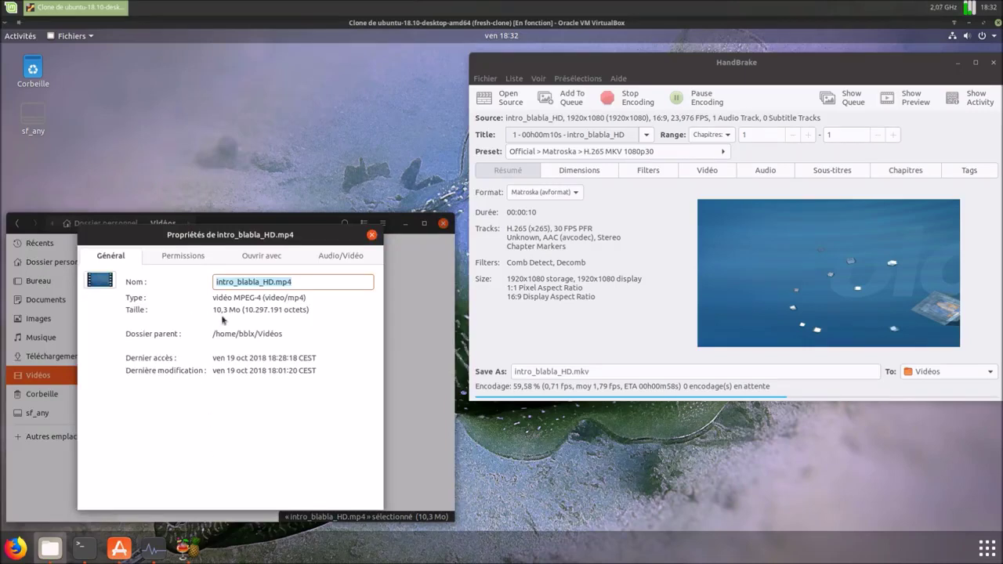
left_click(372, 235)
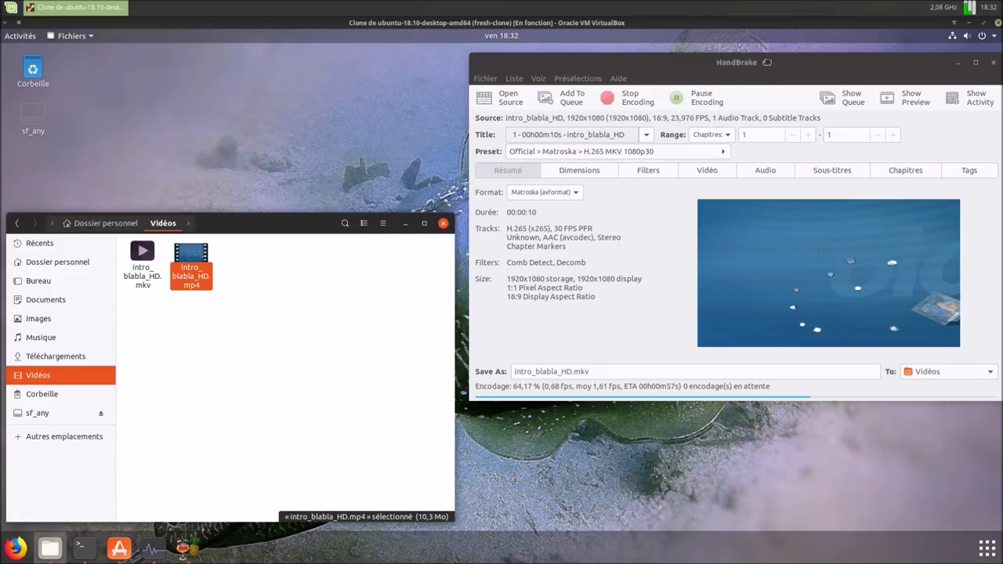
left_click_drag(768, 64, 762, 61)
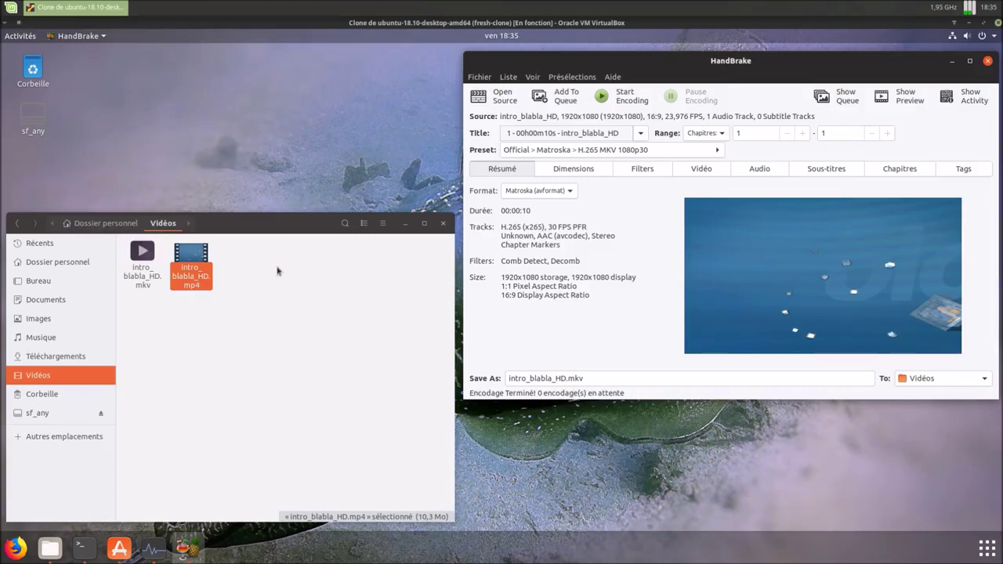
Step: Compare the file properties of the original intro_blabla_HD.mp4 with those of the converted intro_blabla_HD.mkv
right_click(192, 258)
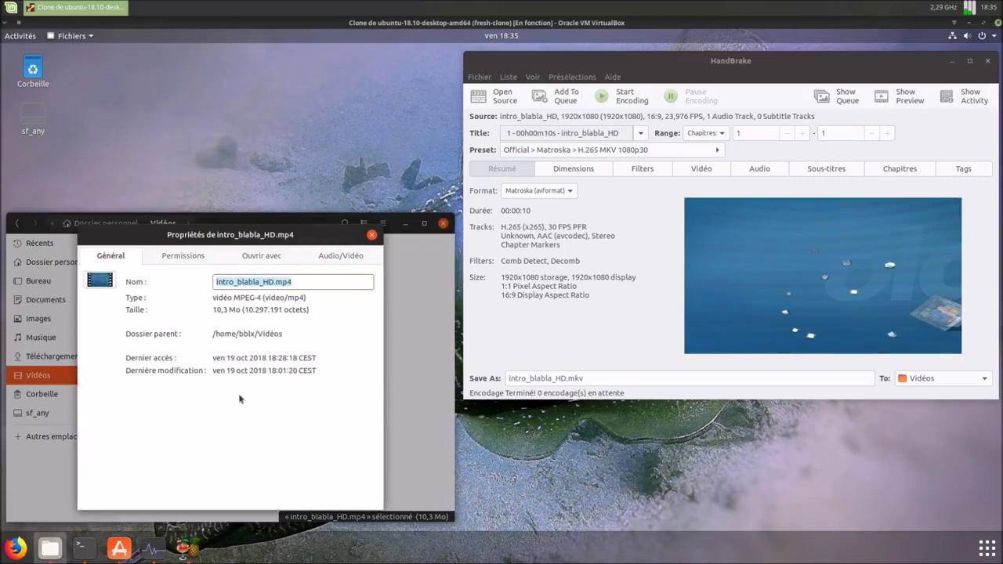
left_click(372, 236)
left_click(142, 257)
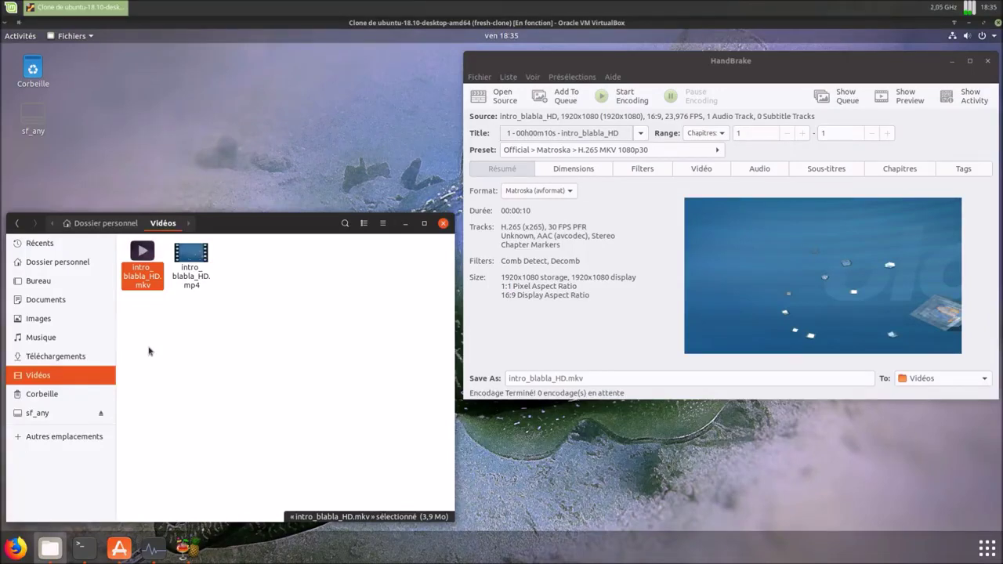
right_click(139, 282)
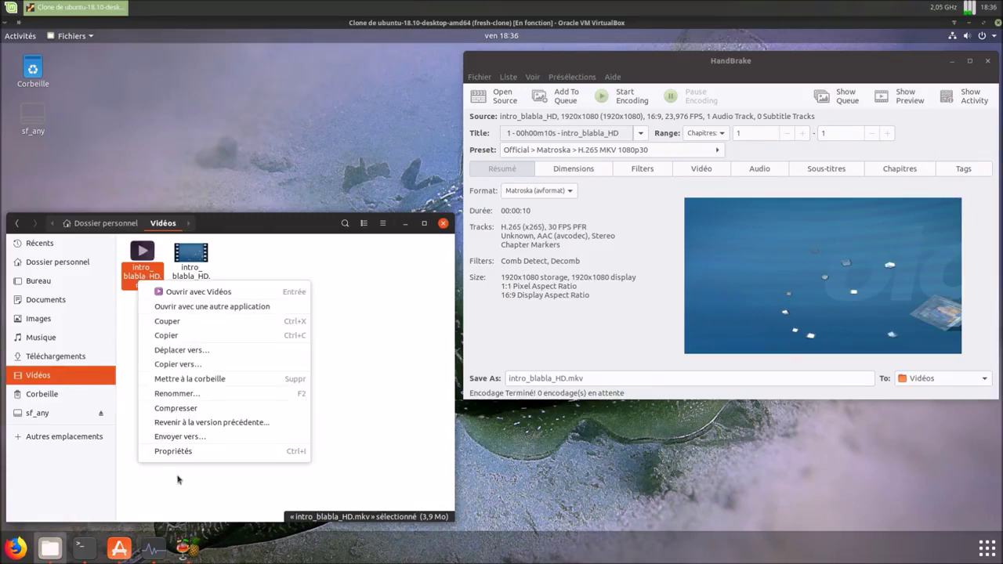
left_click(174, 452)
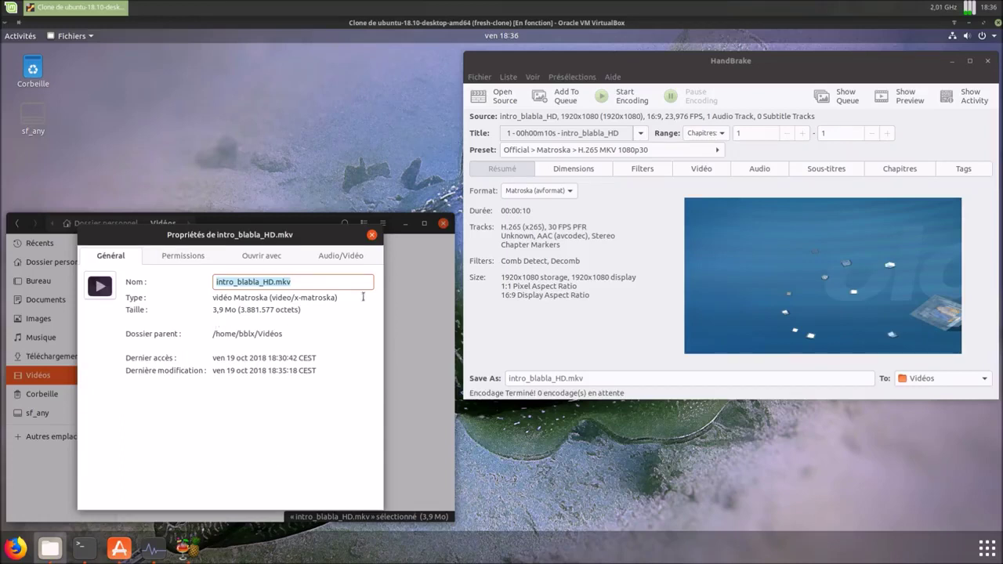
left_click(373, 235)
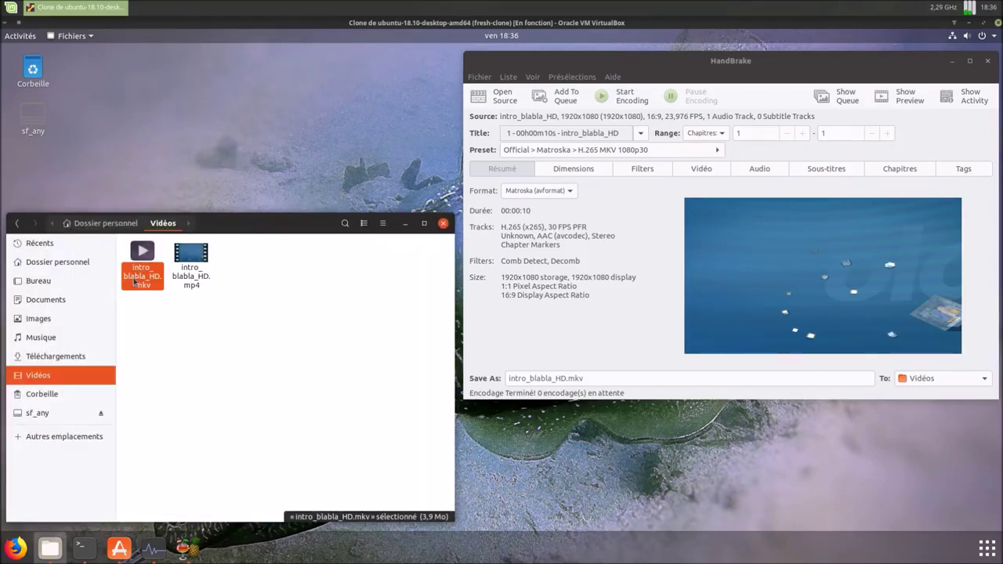
Step: Play the converted intro_blabla_HD.mkv in the video player, restore the player from full size, and close it
double_click(142, 252)
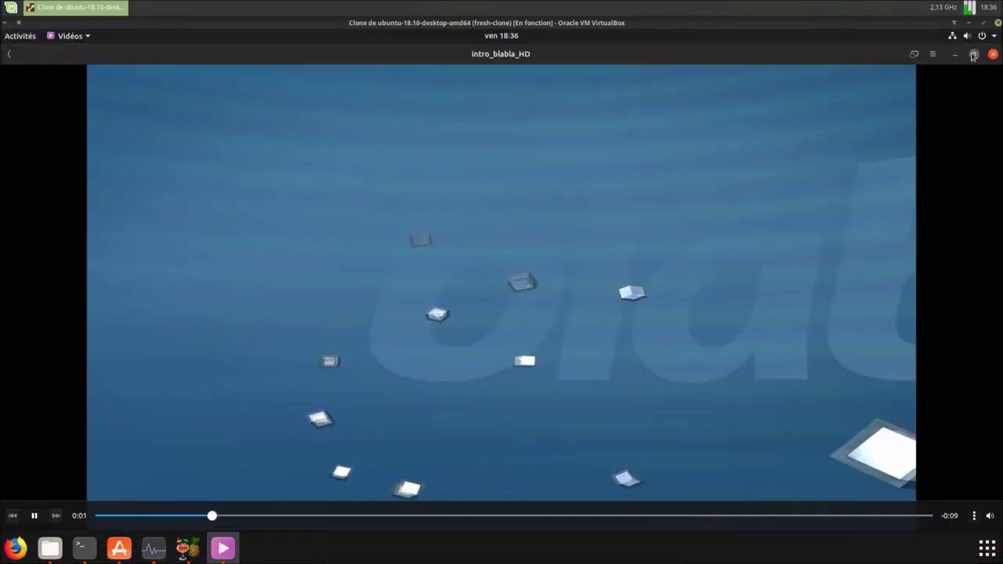
left_click(974, 54)
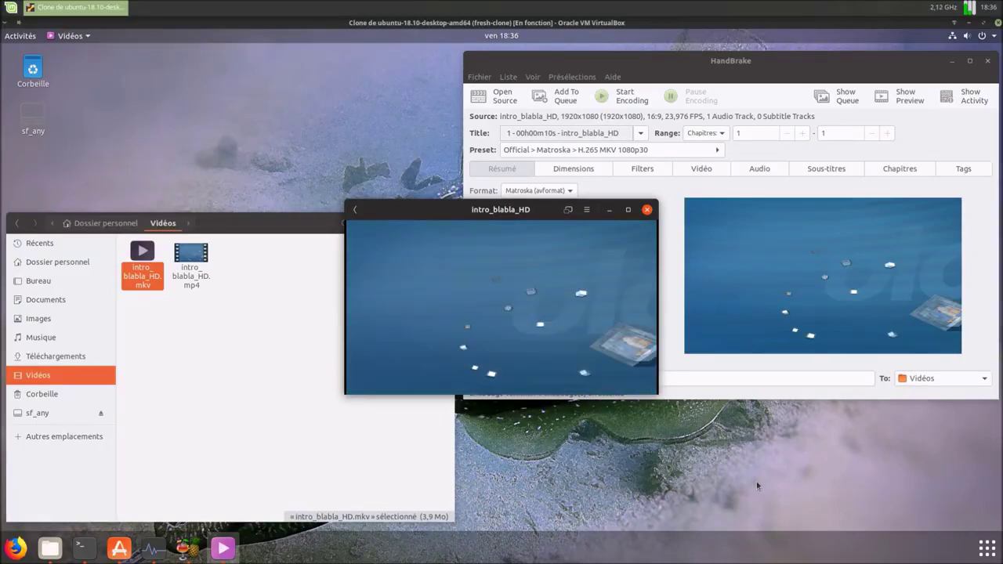
left_click(647, 211)
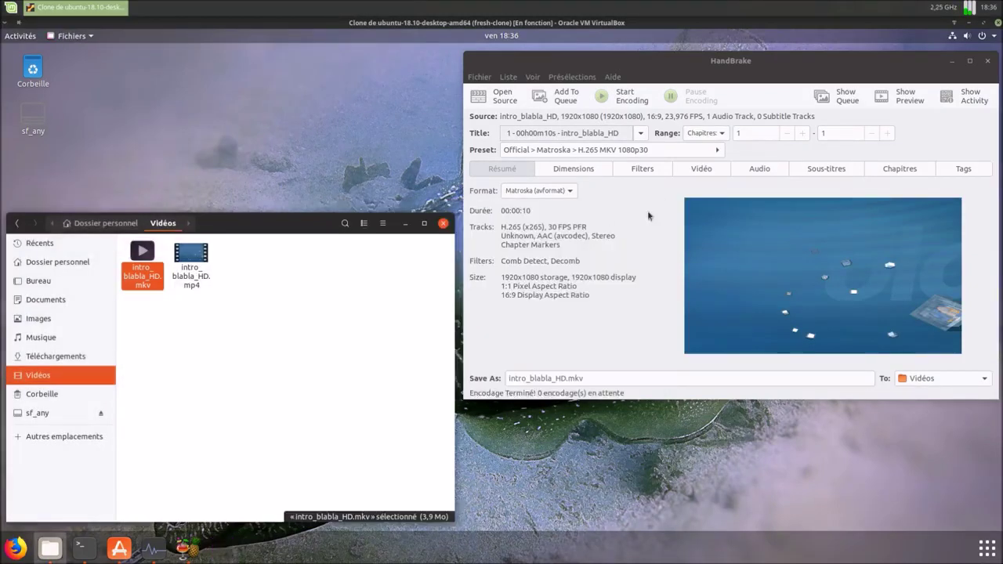
Step: Move intro_blabla_HD.mkv to the trash and quit HandBrake
right_click(136, 289)
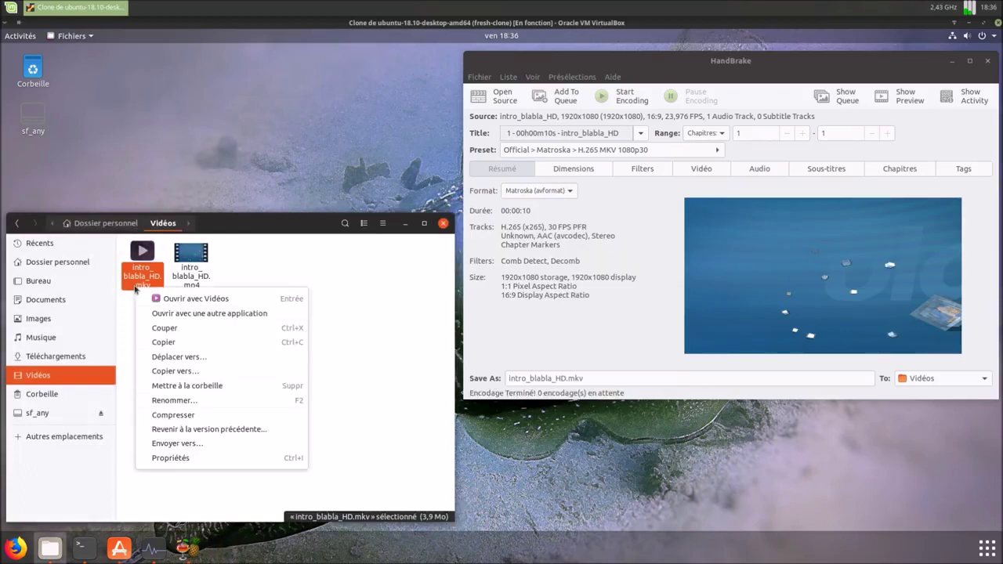
left_click(166, 389)
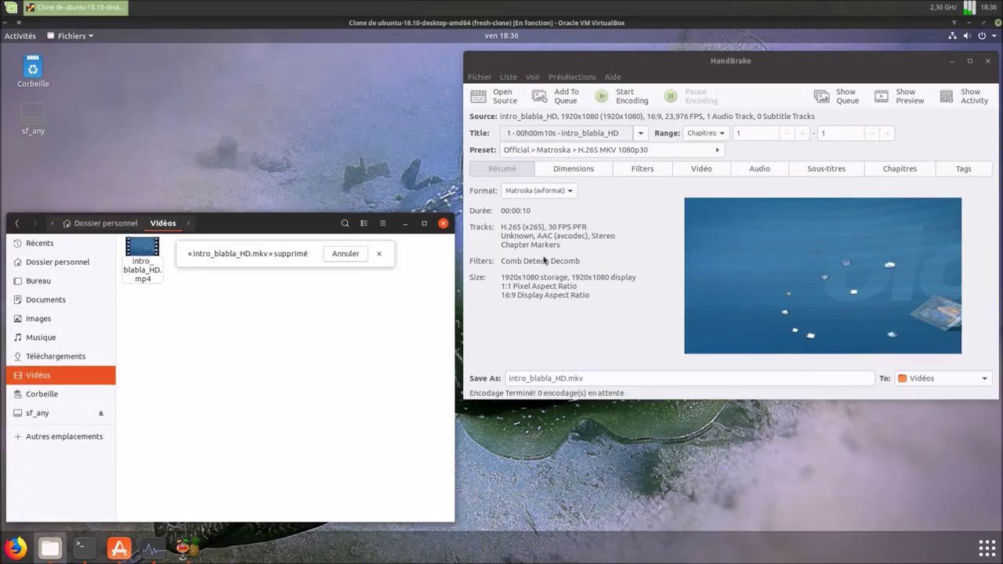
left_click(479, 77)
left_click(492, 167)
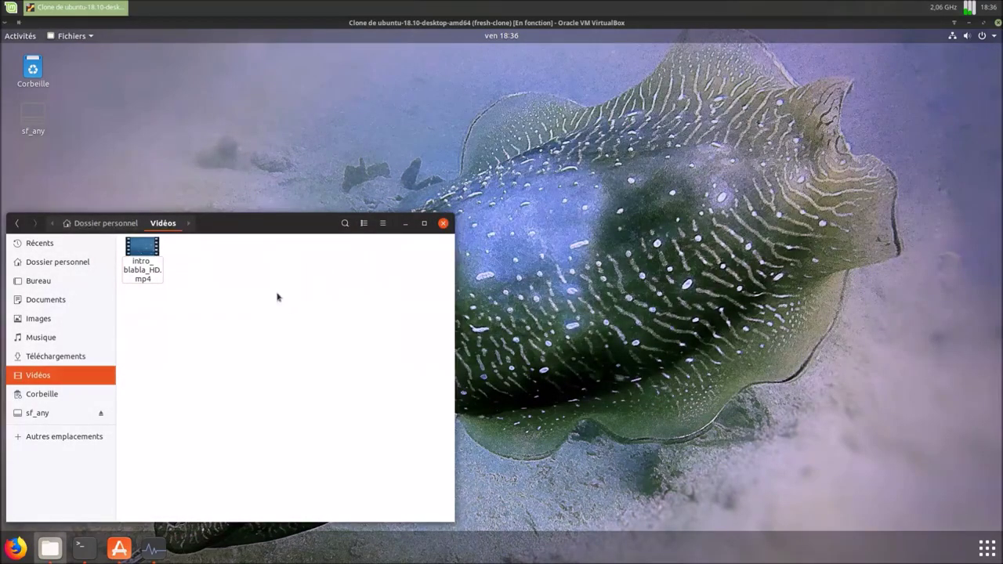
Step: Bring the Ubuntu Software and terminal windows forward, leaving Ubuntu Software active
left_click(30, 38)
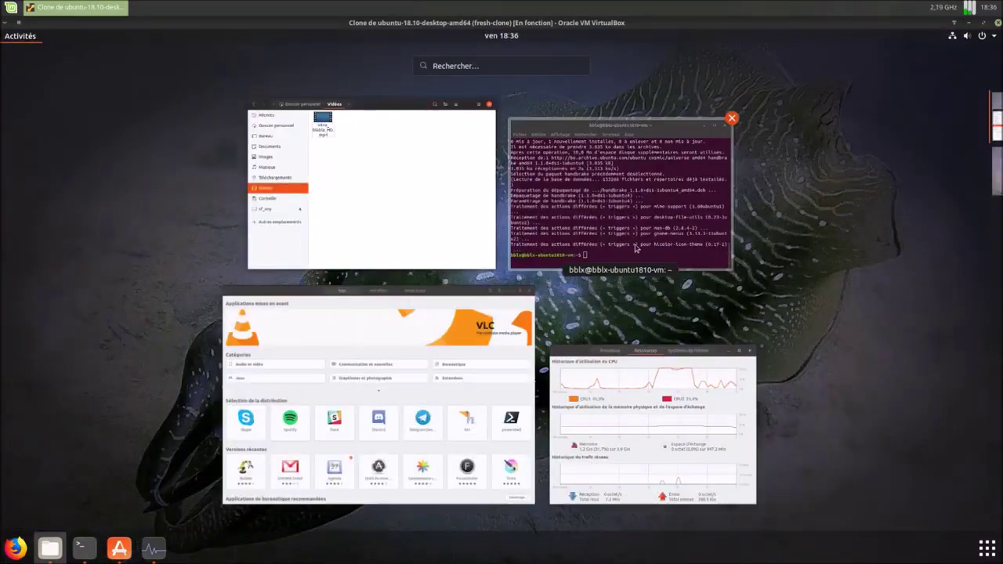
left_click(451, 378)
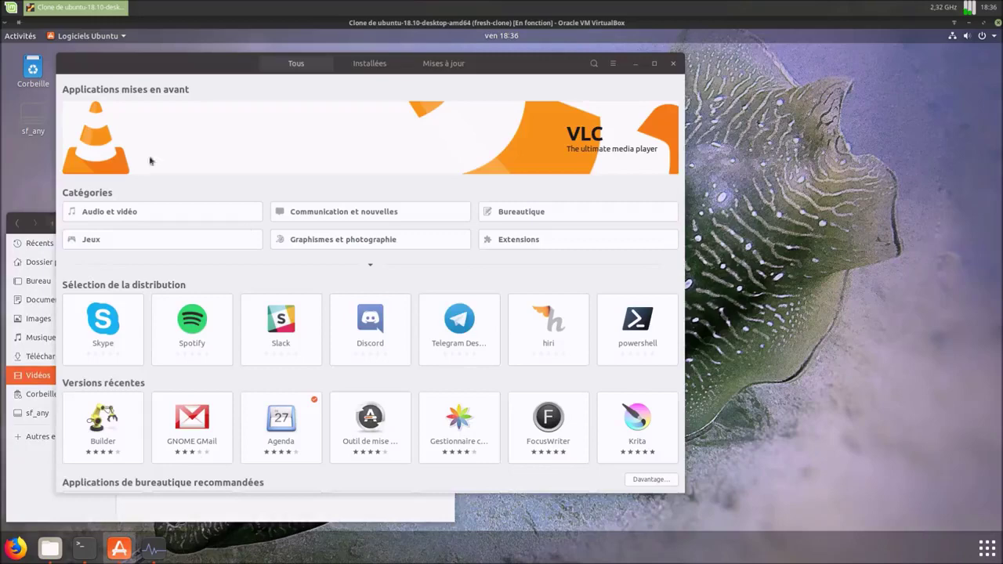
left_click(30, 39)
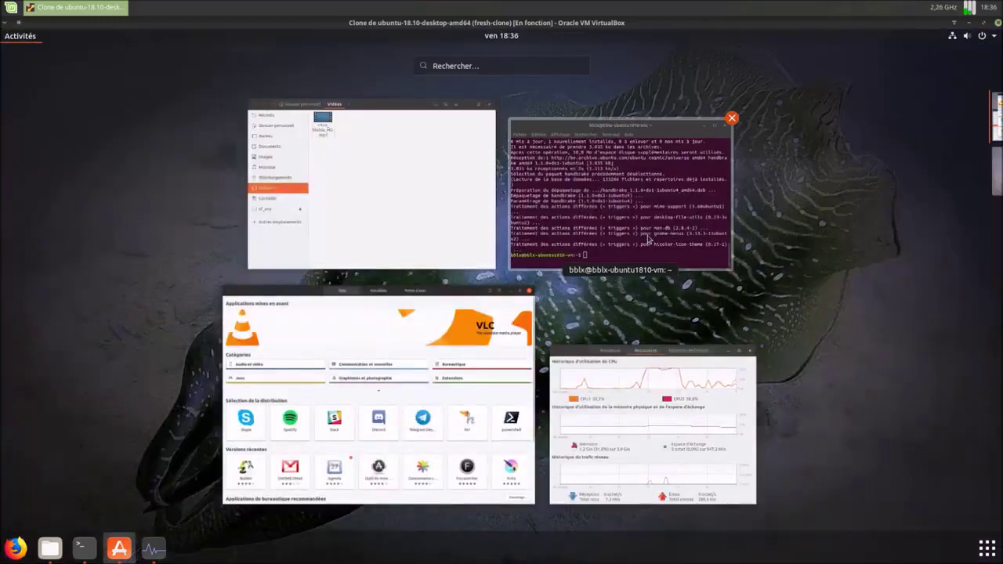
left_click(577, 265)
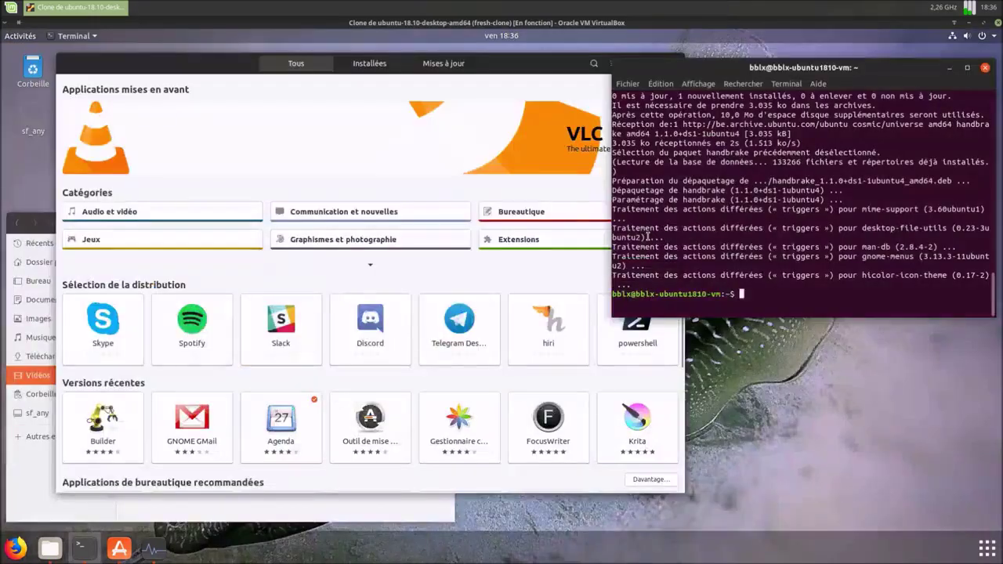
left_click(236, 65)
Step: Search Ubuntu Software for "winff" and open the WinFF details page
left_click(594, 65)
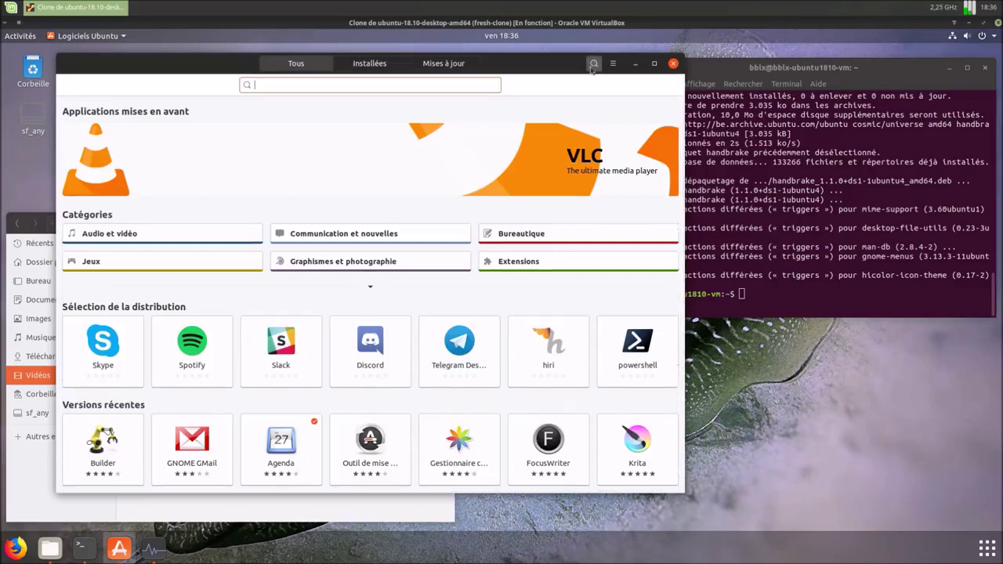
type("winff")
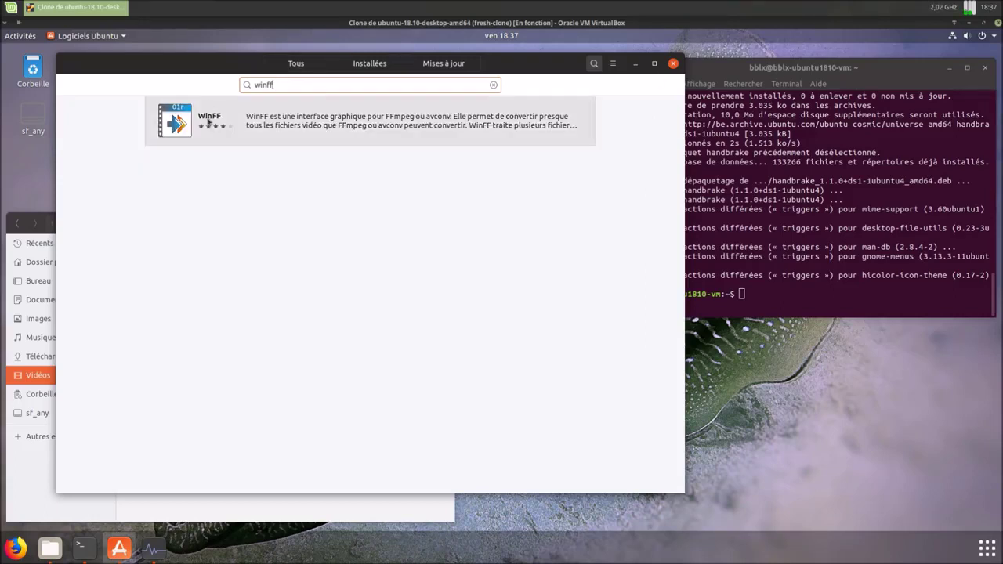
left_click(208, 121)
Step: Switch to the terminal, run sudo apt install winff, and confirm the installation of the listed packages
left_click(883, 79)
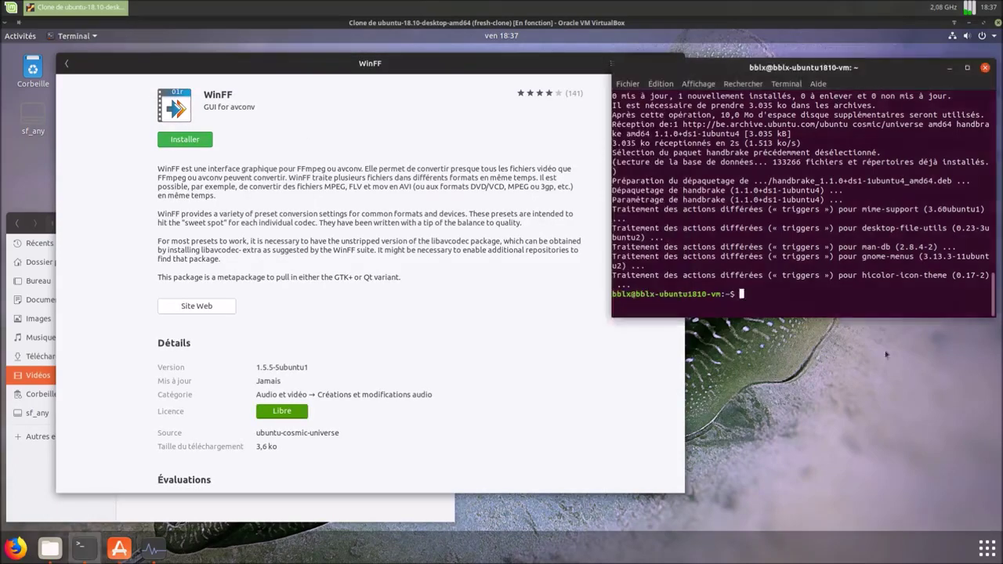
type("sudo apt install winff")
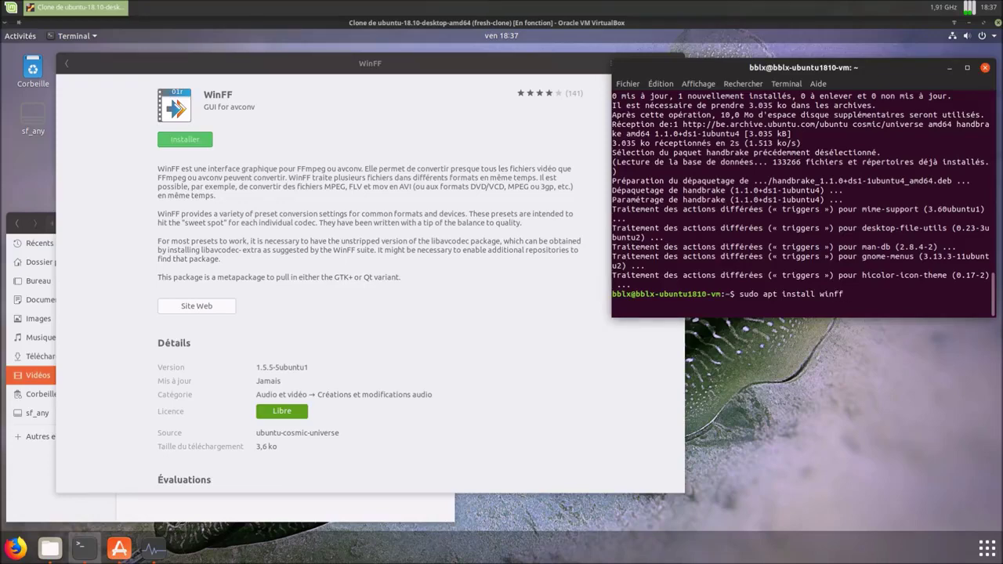
key("Return")
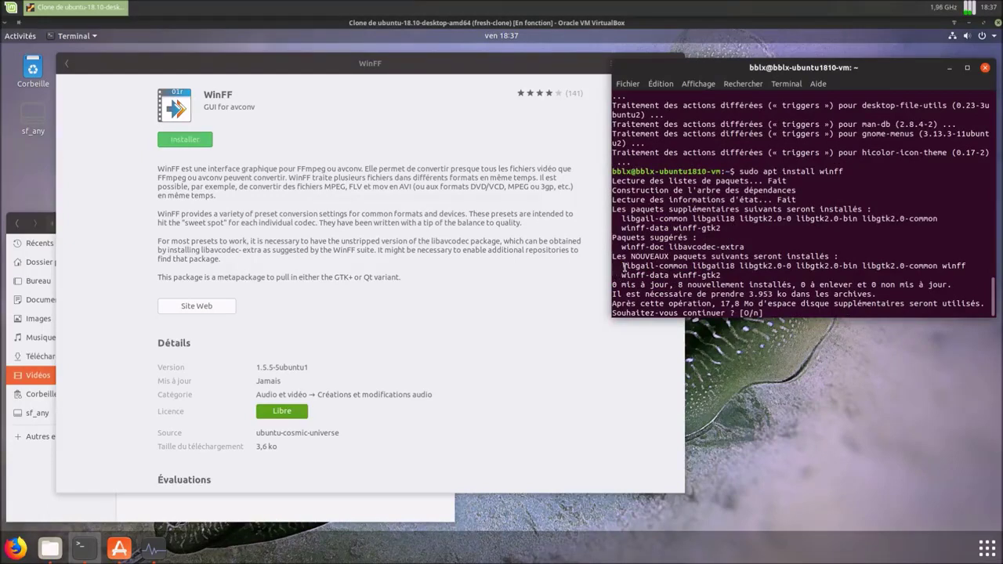
left_click_drag(624, 266, 988, 276)
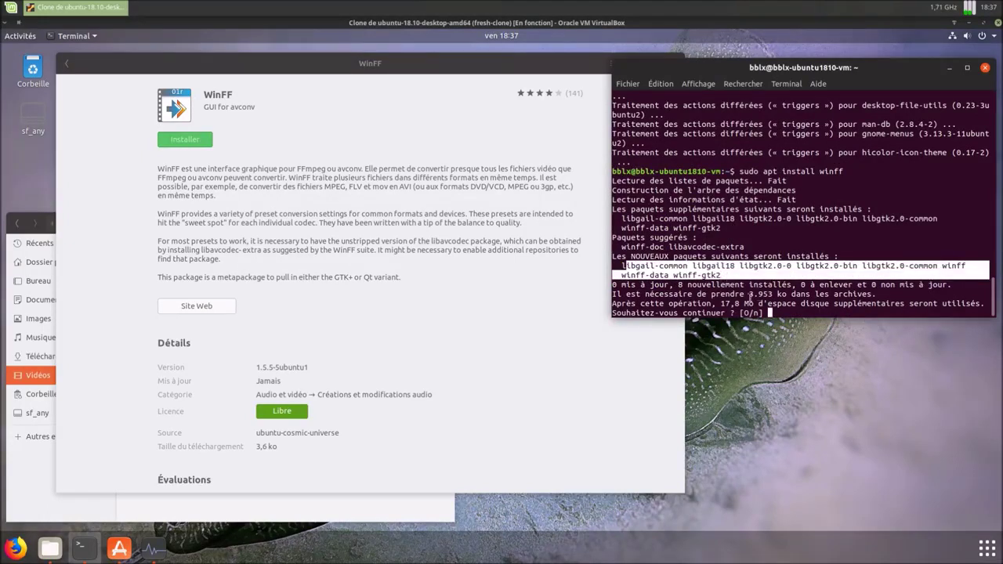
left_click(783, 313)
type("o")
key("Return")
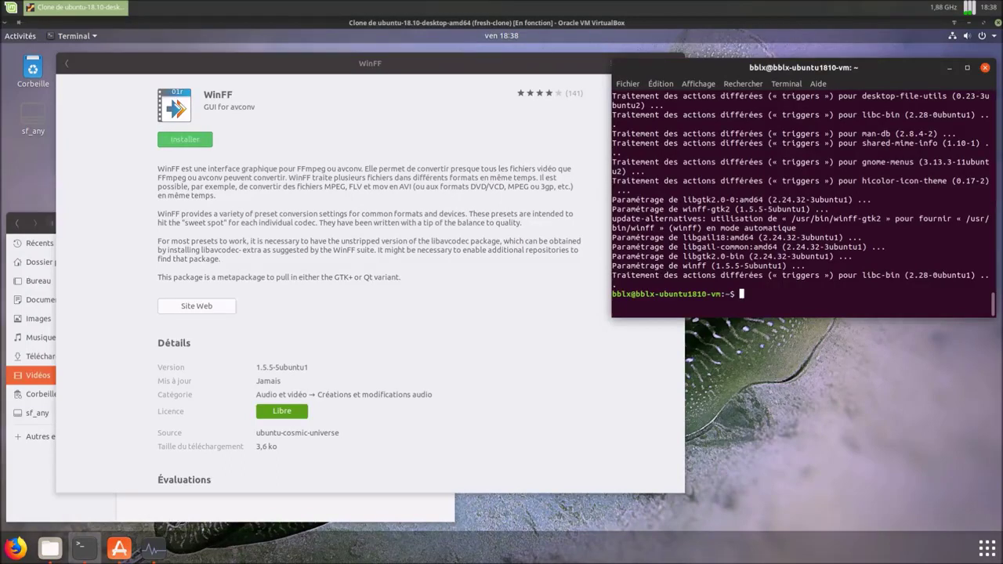
Step: Return Ubuntu Software to its overview of all applications, close it, and minimize the terminal
left_click(519, 75)
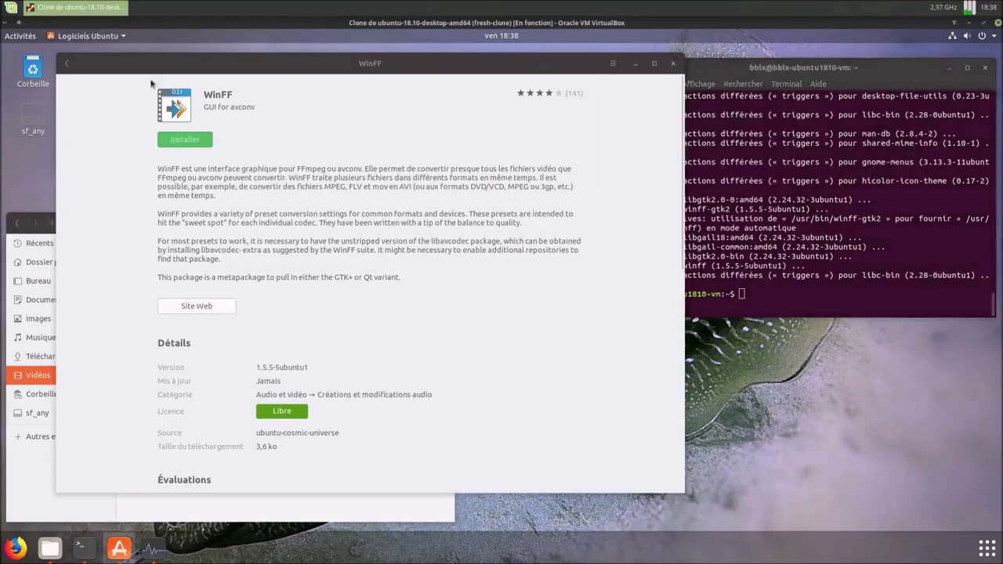
left_click(67, 64)
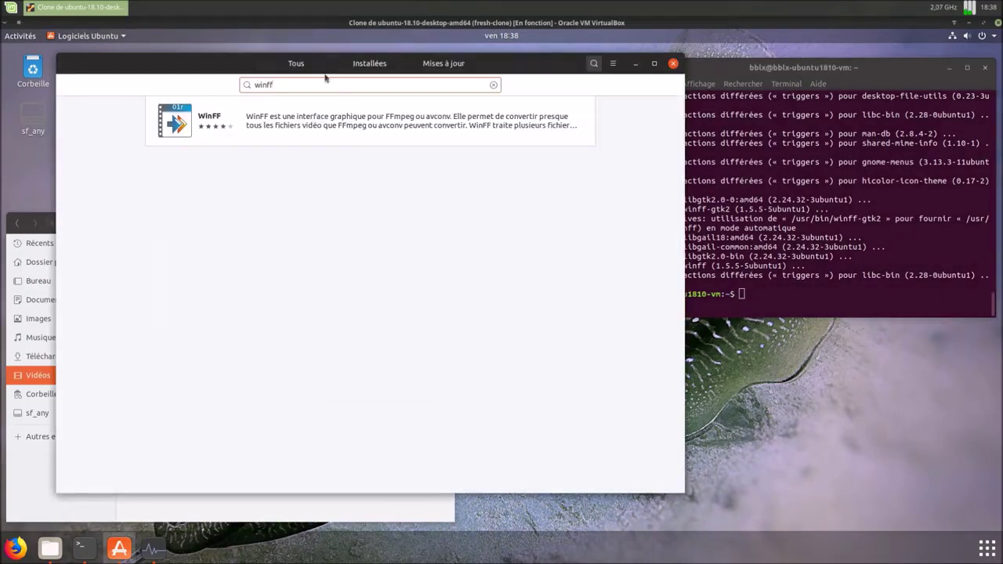
left_click(307, 64)
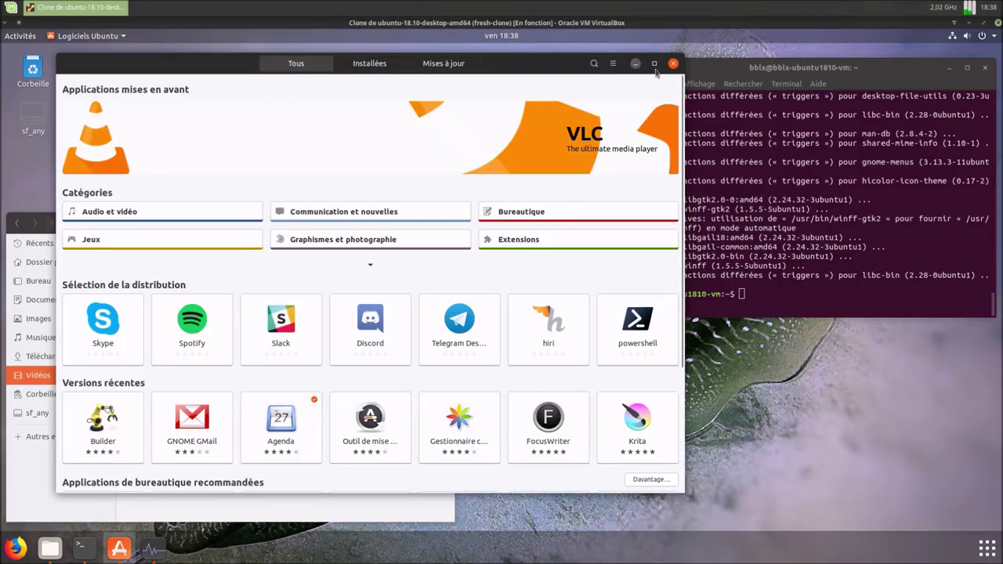
left_click(673, 64)
left_click(950, 68)
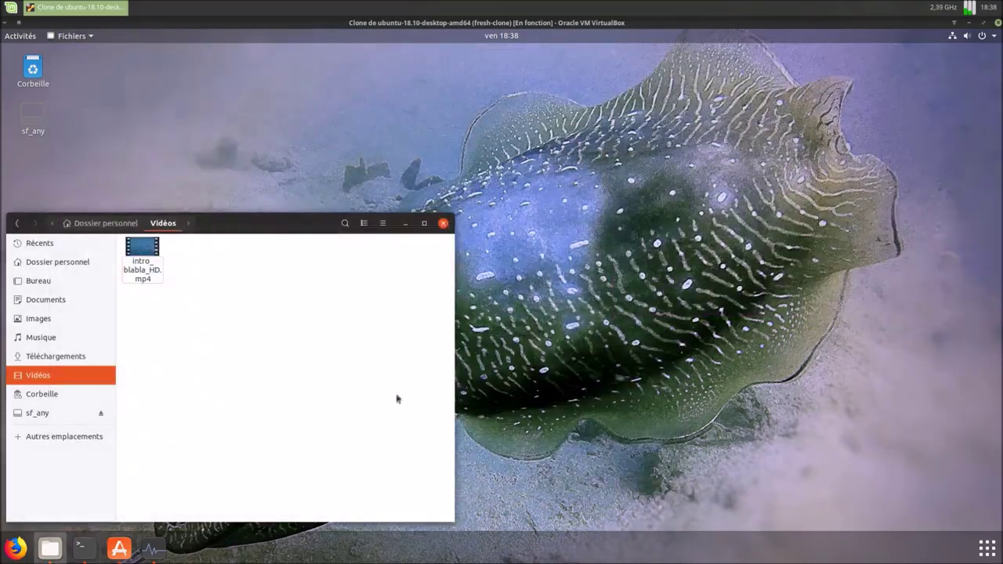
Step: Find WinFF among the applications with "win", launch it, and move its window clear of the Vidéos folder
left_click(992, 555)
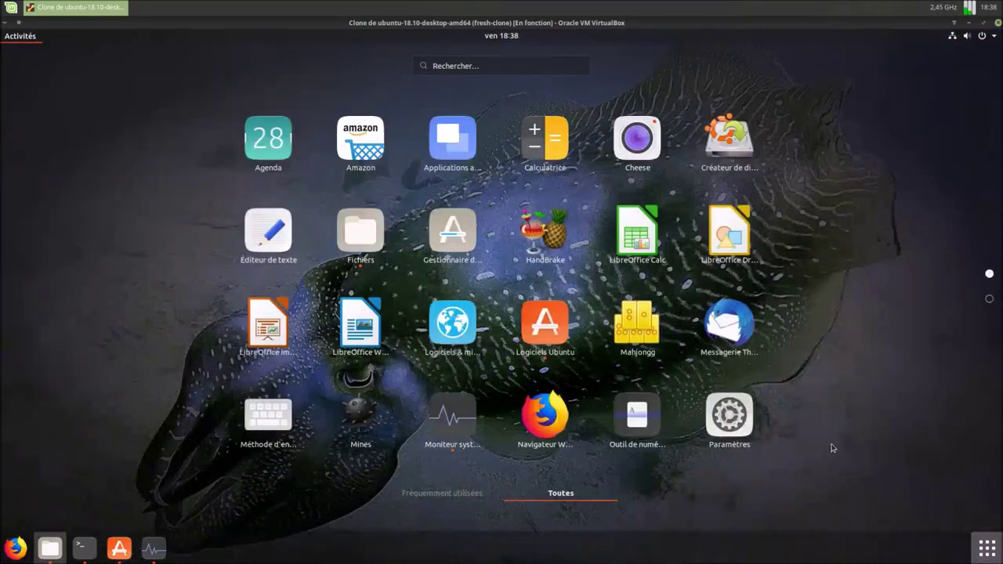
type("win")
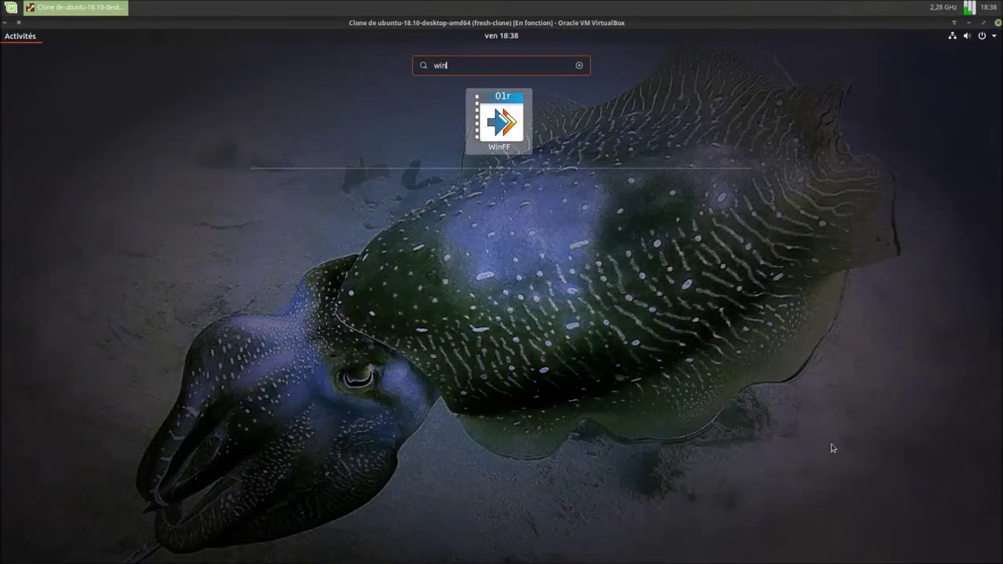
key("Return")
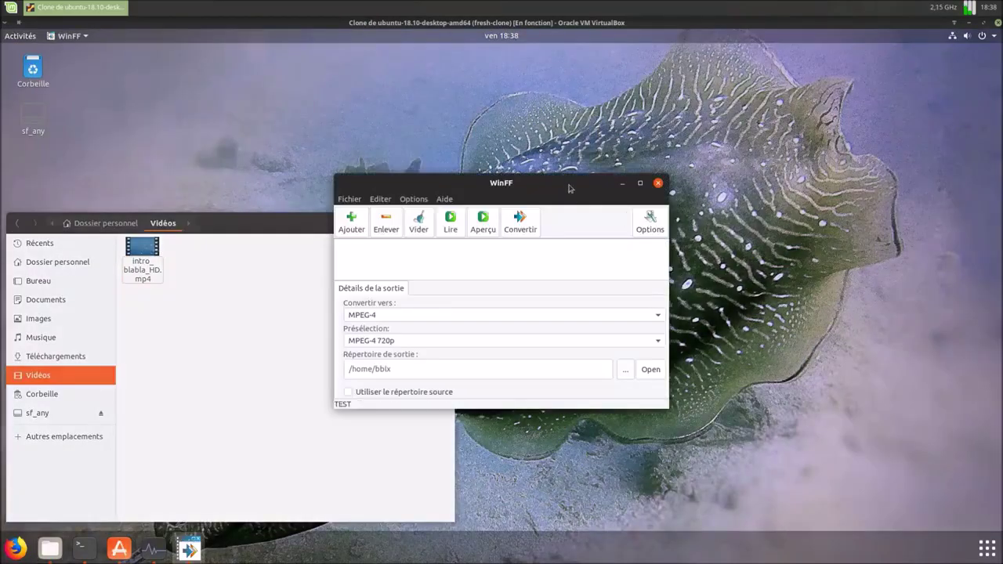
left_click_drag(588, 182, 719, 109)
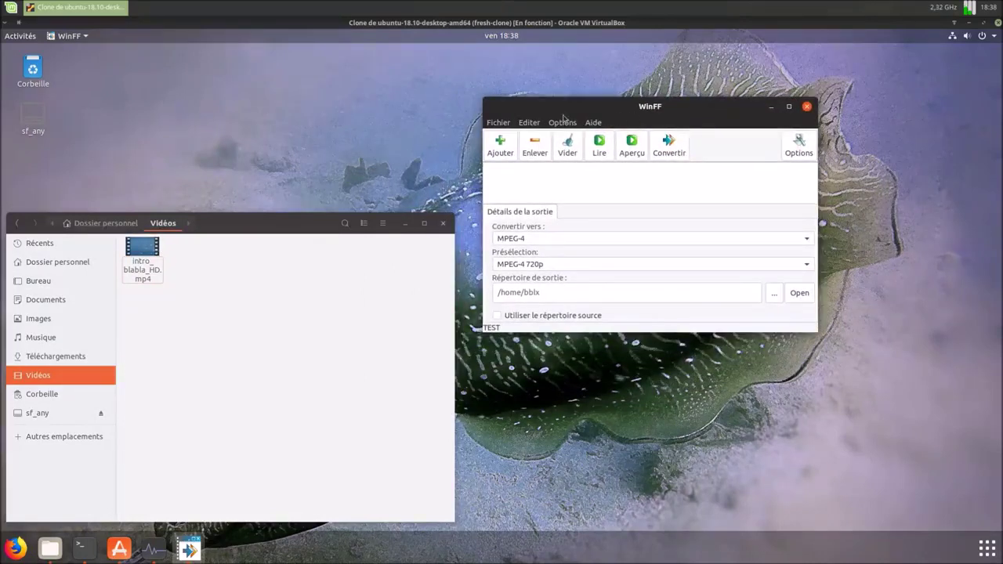
Step: Review the WinFF, FFmpeg and Remerciements pages of the program's About information, and close it
left_click(506, 125)
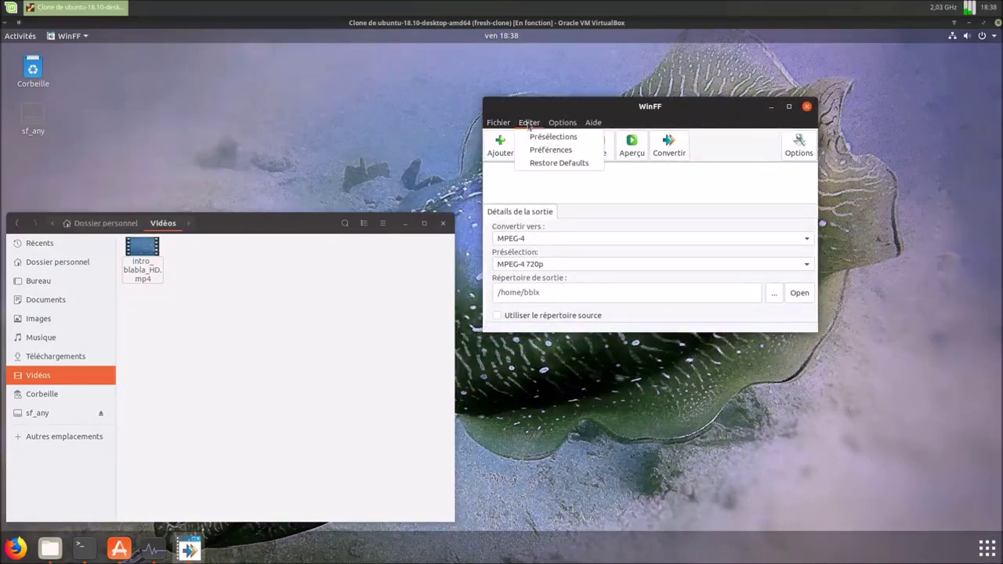
mouse_move(593, 124)
left_click(608, 177)
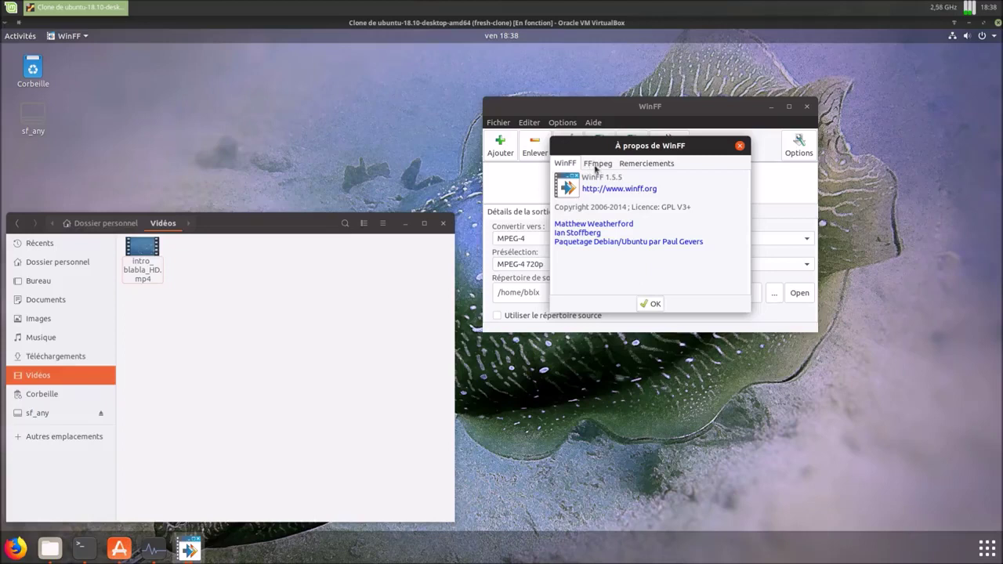
left_click(589, 165)
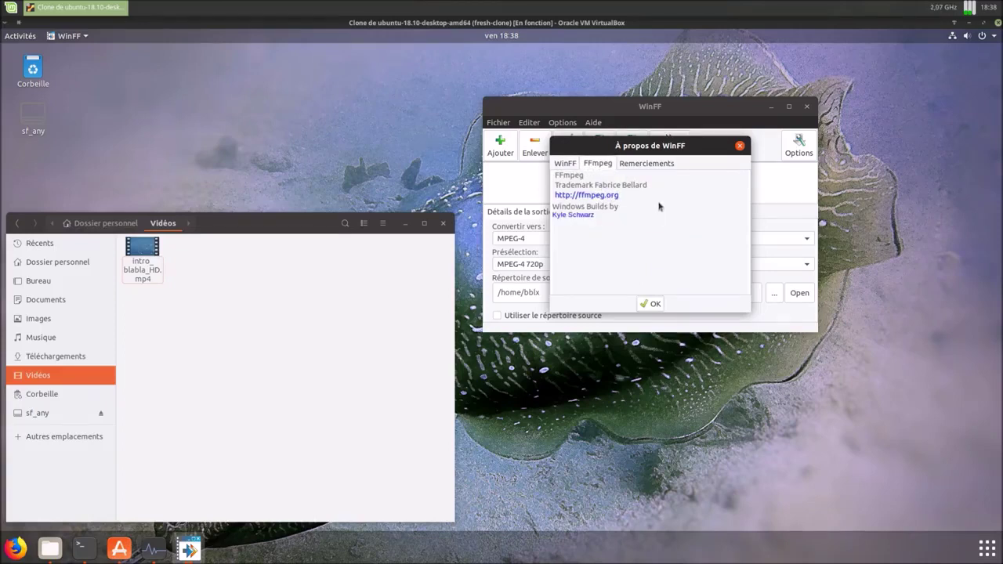
left_click(649, 167)
left_click(653, 305)
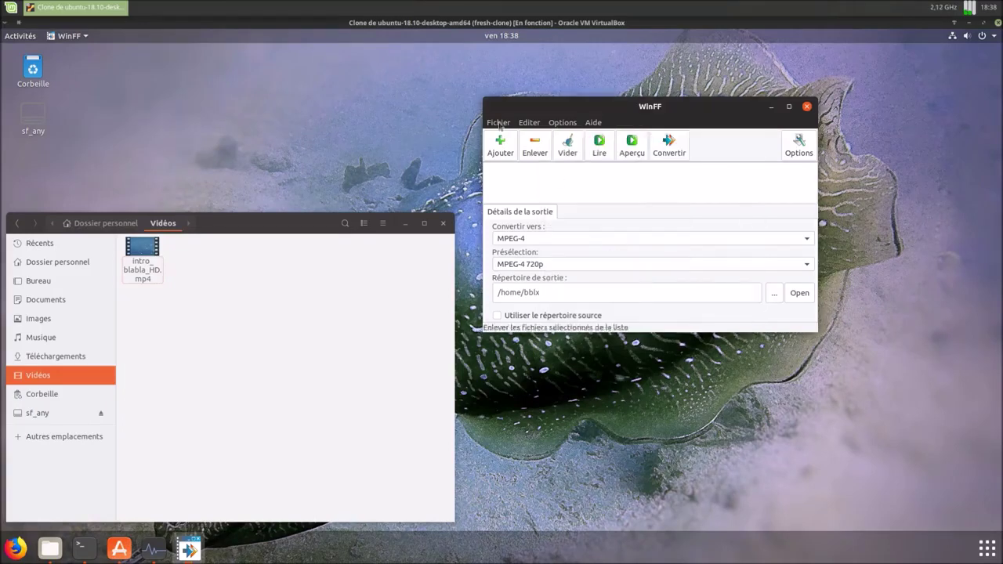
Step: Examine the Général, Scripting, MS Windows and Linux preferences of WinFF and close them without changes
left_click(499, 123)
mouse_move(540, 132)
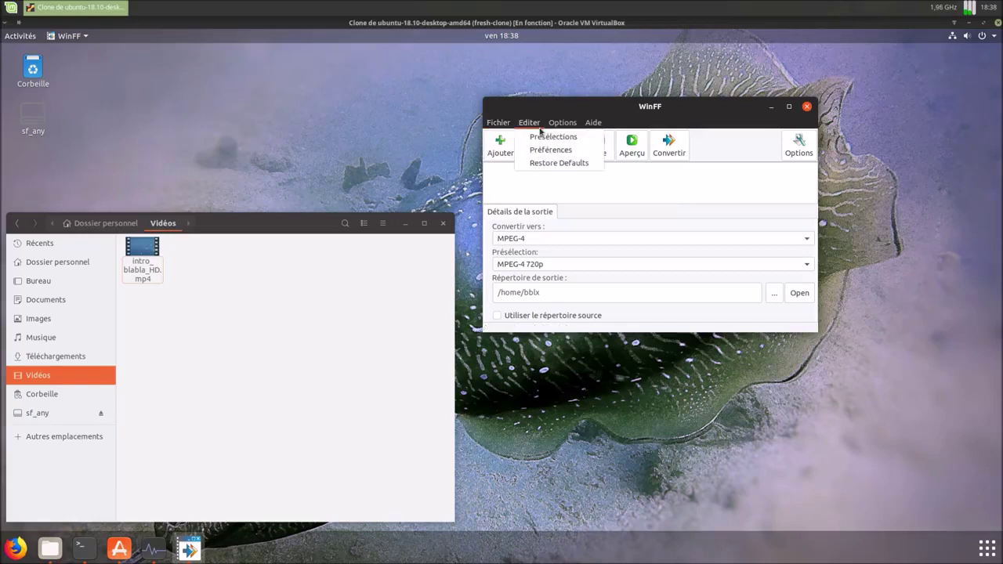
left_click(546, 150)
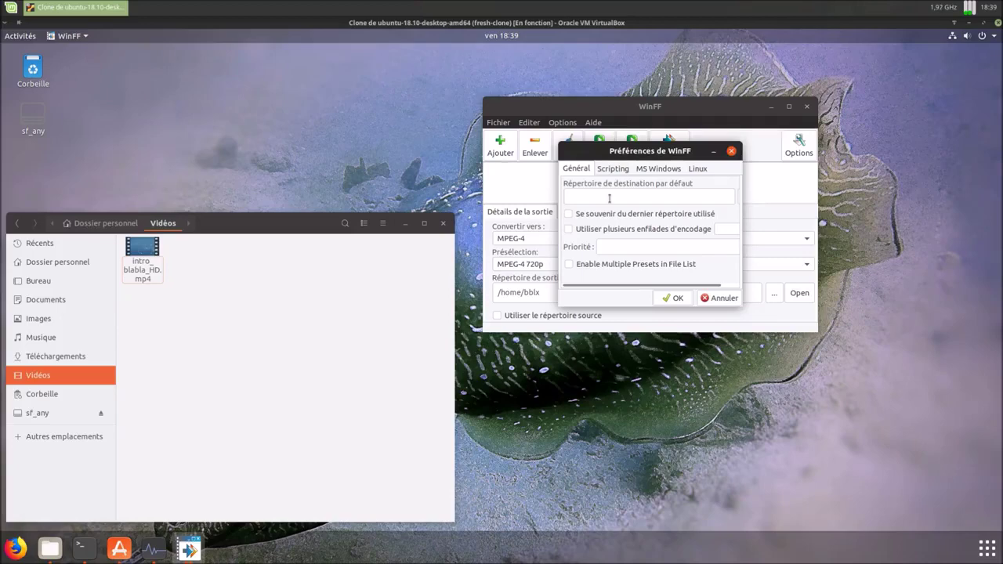
left_click(625, 169)
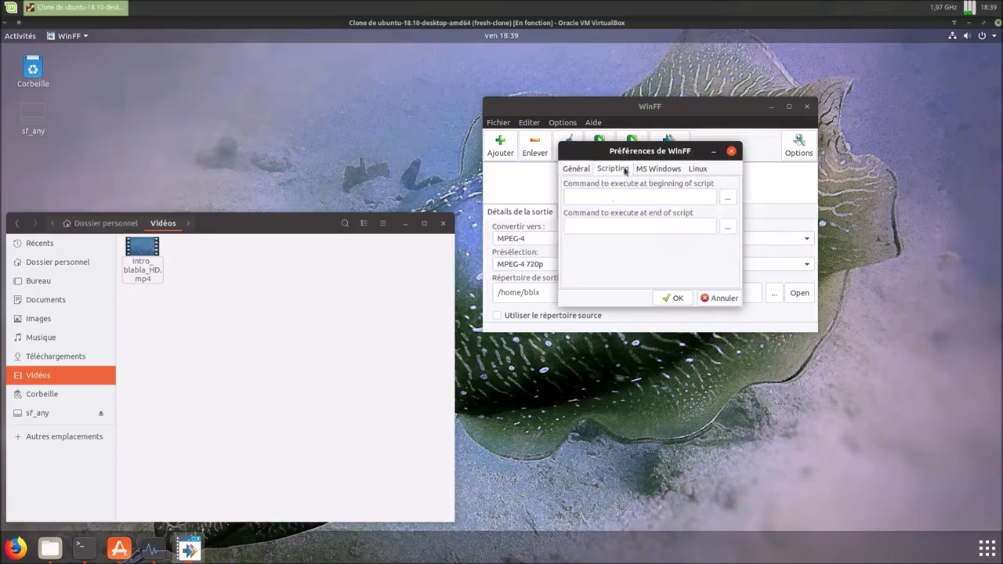
left_click(657, 173)
left_click(700, 172)
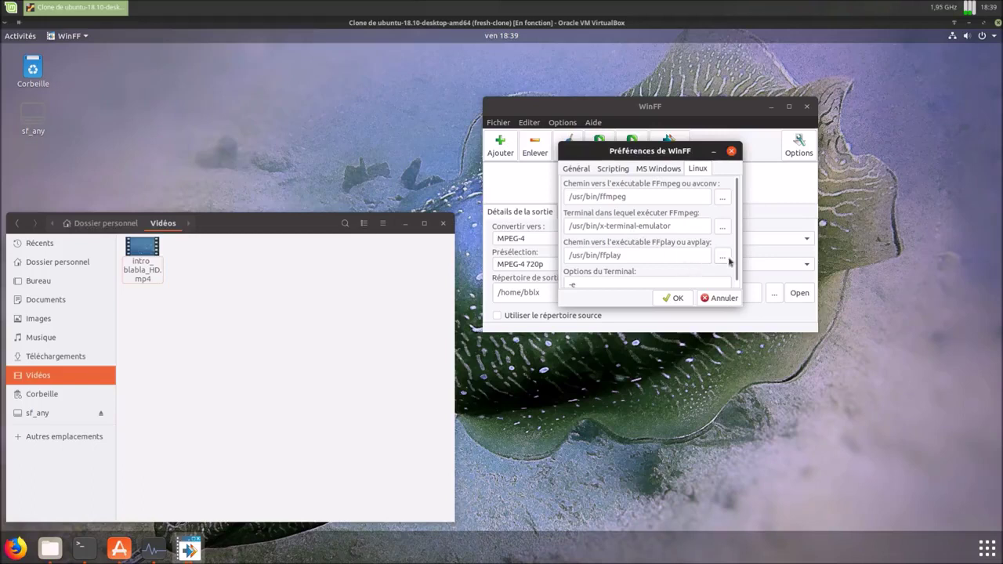
left_click(709, 301)
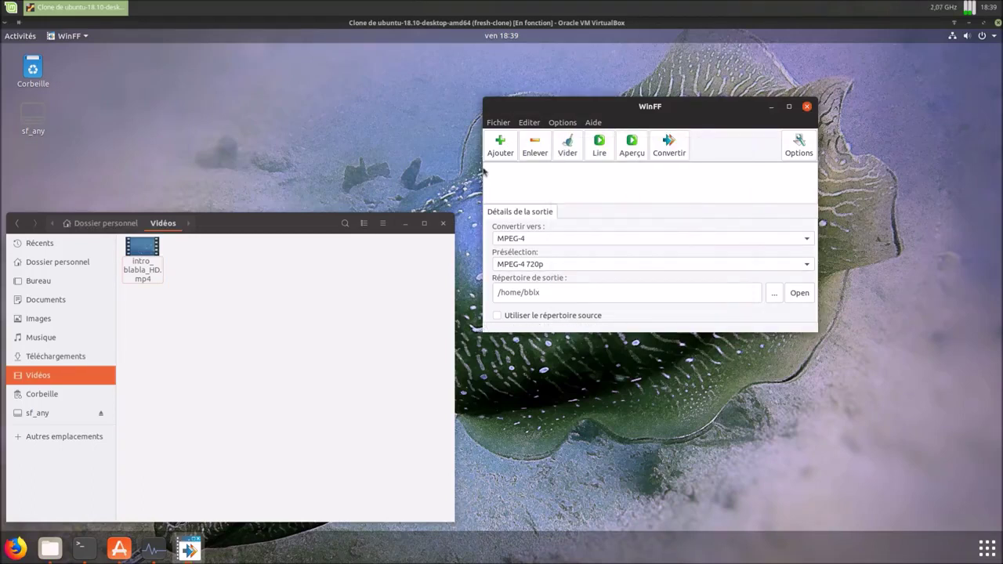
Step: Add the recently used intro_blabla_HD.mp4 to the conversion list and make the WinFF window taller
left_click(499, 147)
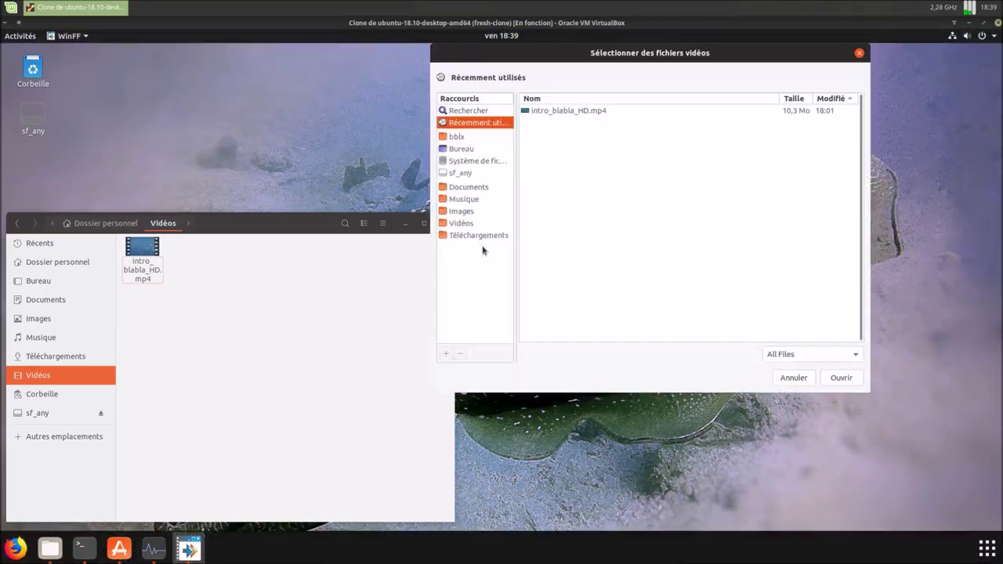
double_click(576, 111)
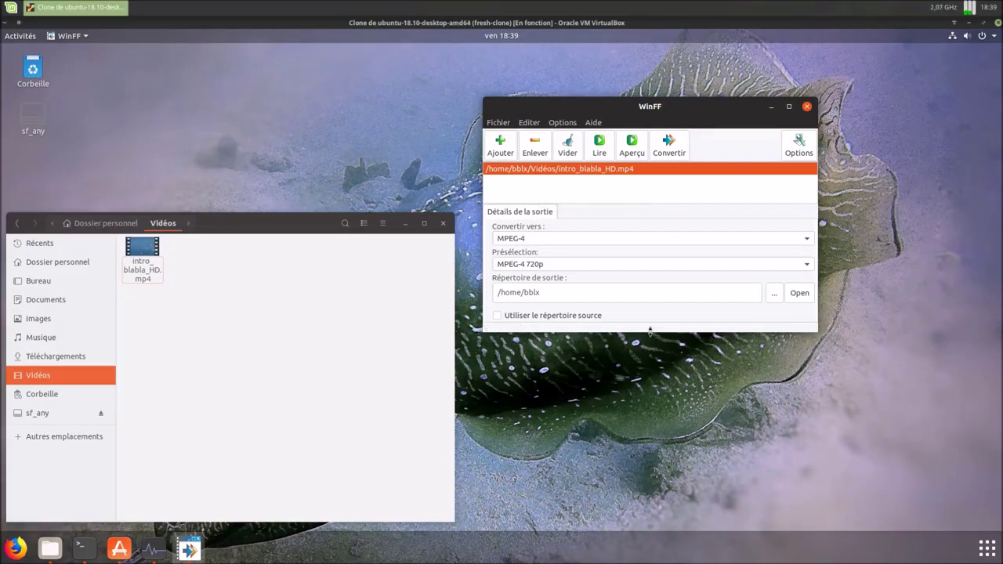
left_click_drag(650, 332, 651, 369)
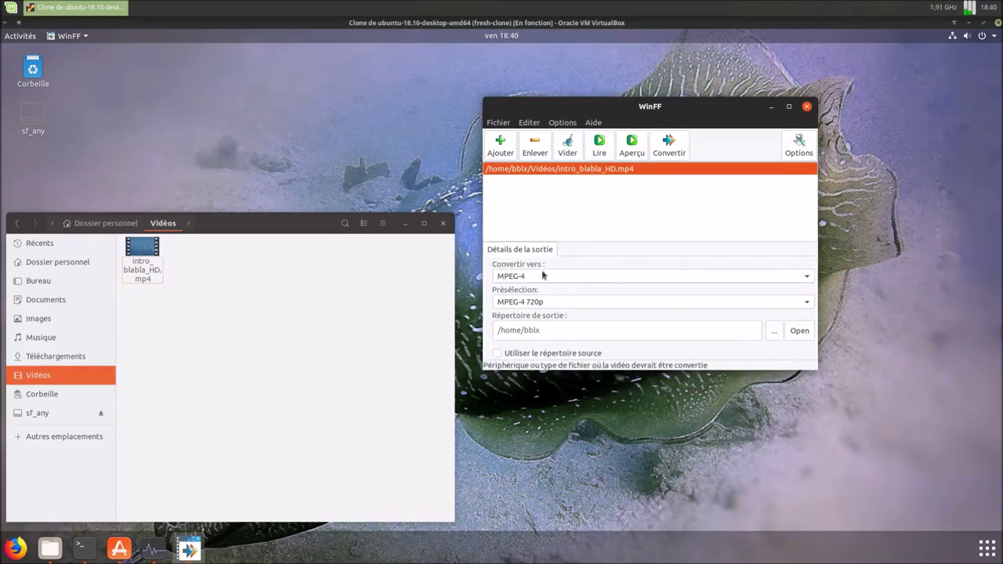
Step: Set the output format to Google with the Google WebM Generic Widescreen preset
left_click(587, 278)
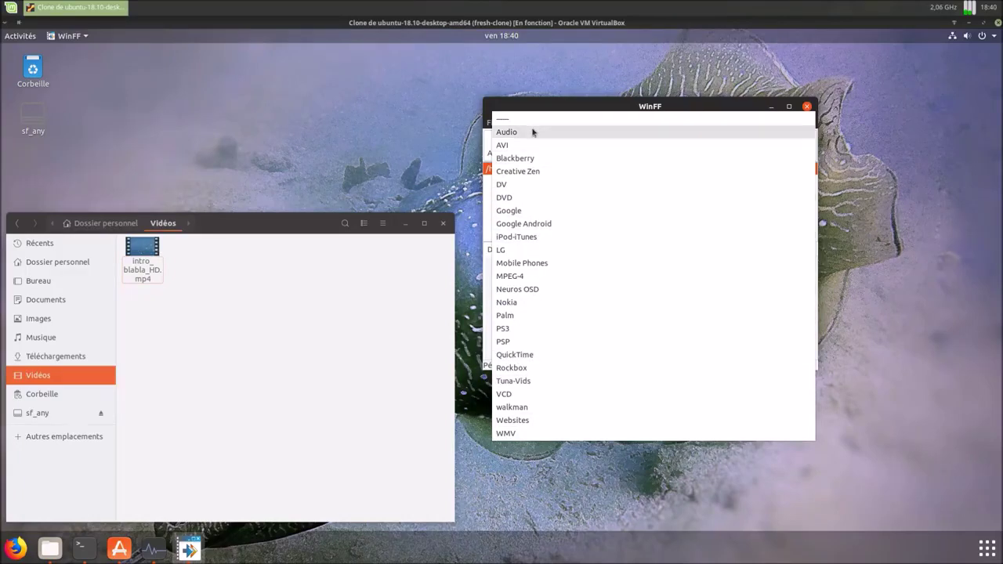
left_click(523, 210)
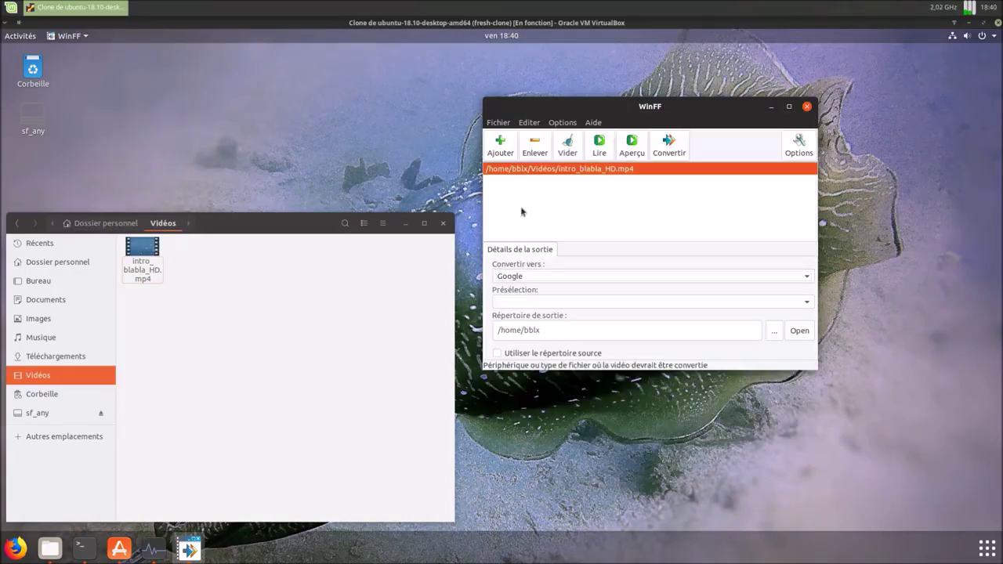
left_click(533, 305)
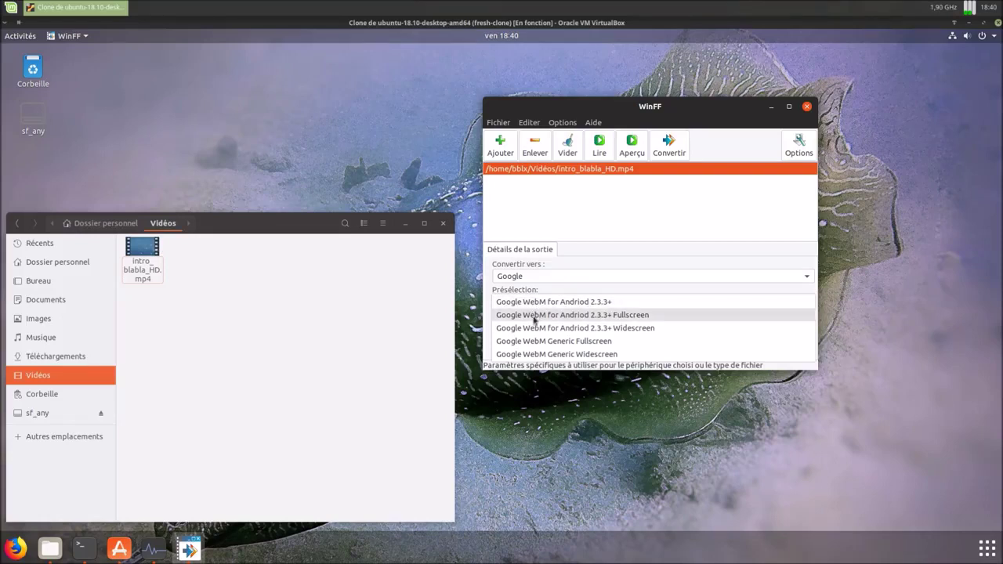
left_click(551, 355)
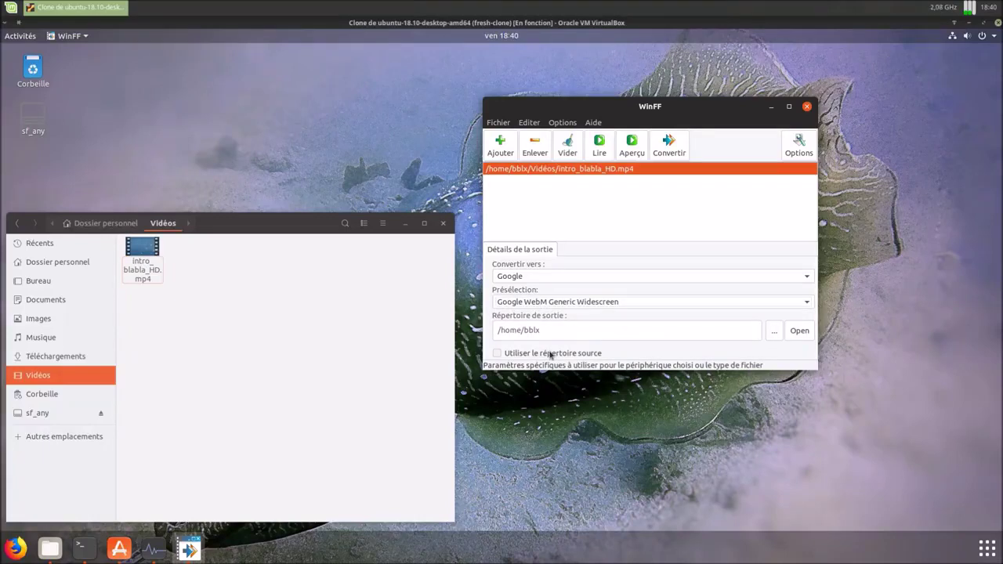
Step: Change the output format to Websites and view the presets offered for it without choosing one
left_click(544, 278)
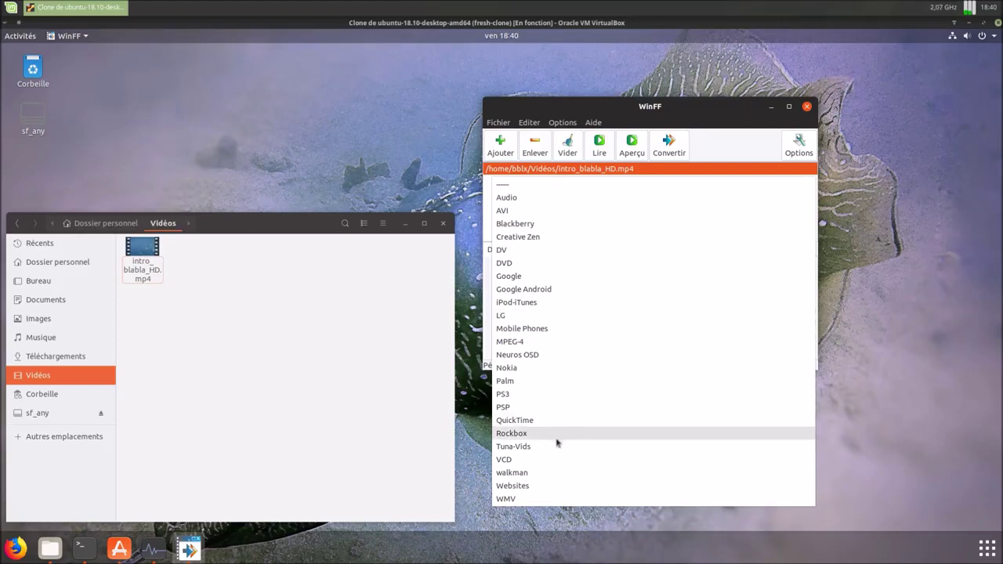
left_click(555, 492)
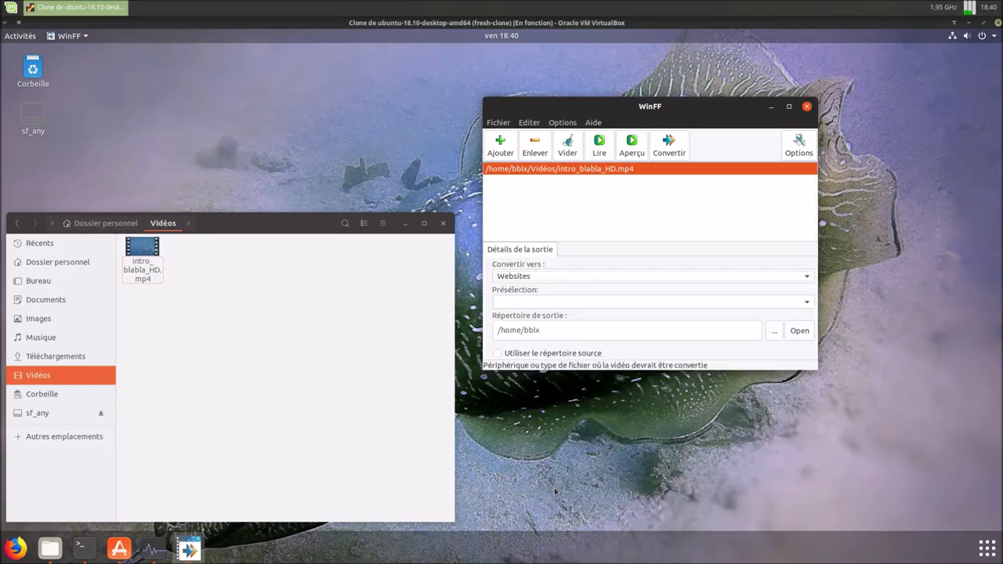
left_click(613, 304)
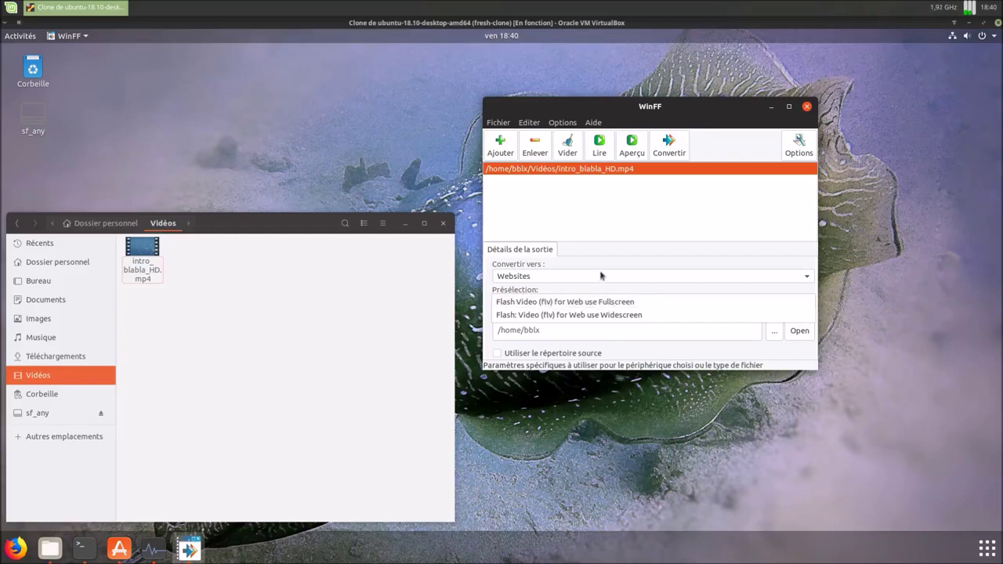
left_click(600, 274)
Step: Change the output format to WMV and choose the Power Point preset
left_click(600, 277)
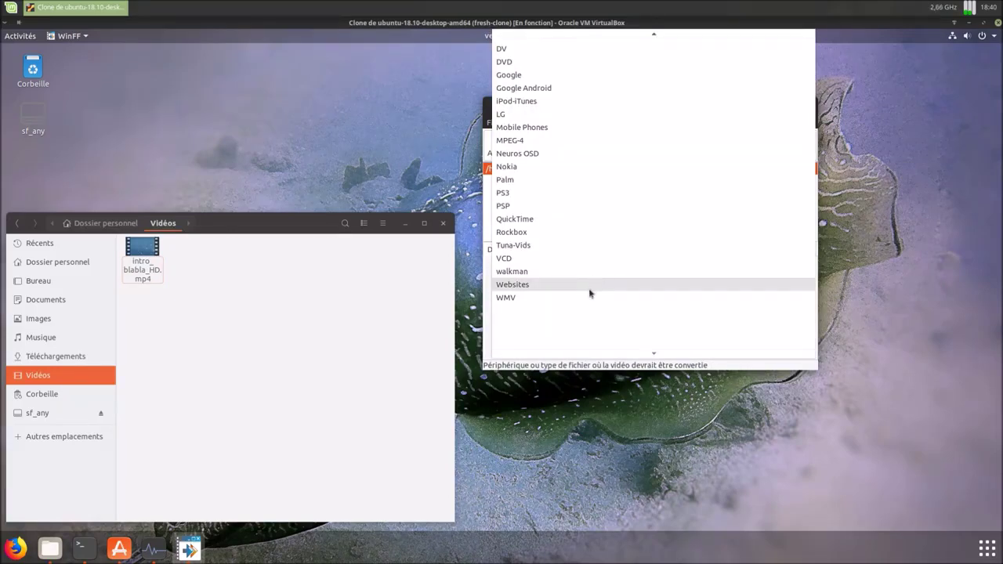
left_click(587, 298)
left_click(584, 302)
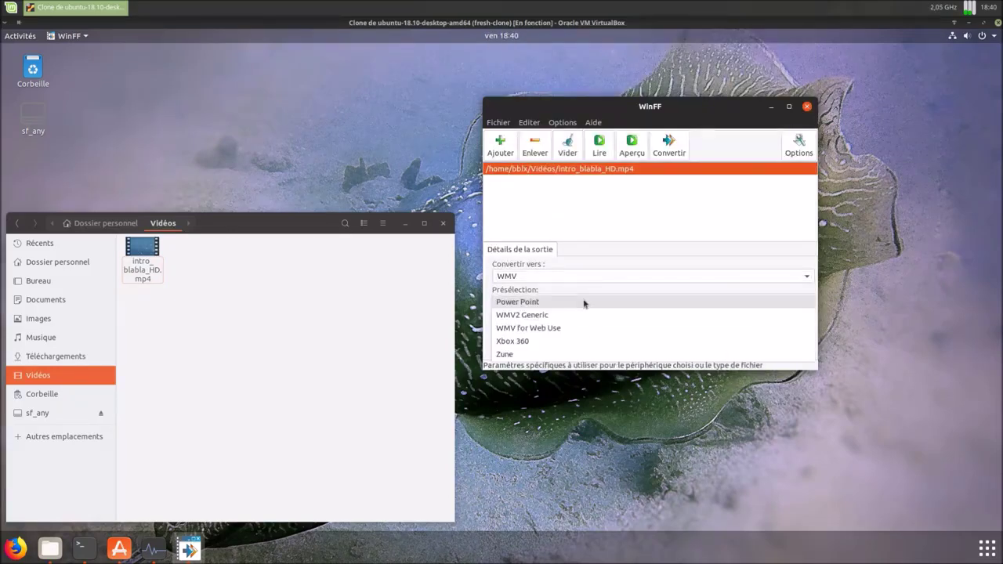
left_click(584, 302)
Step: Change the output format to AVI and choose the XviD Widescreen preset
left_click(572, 277)
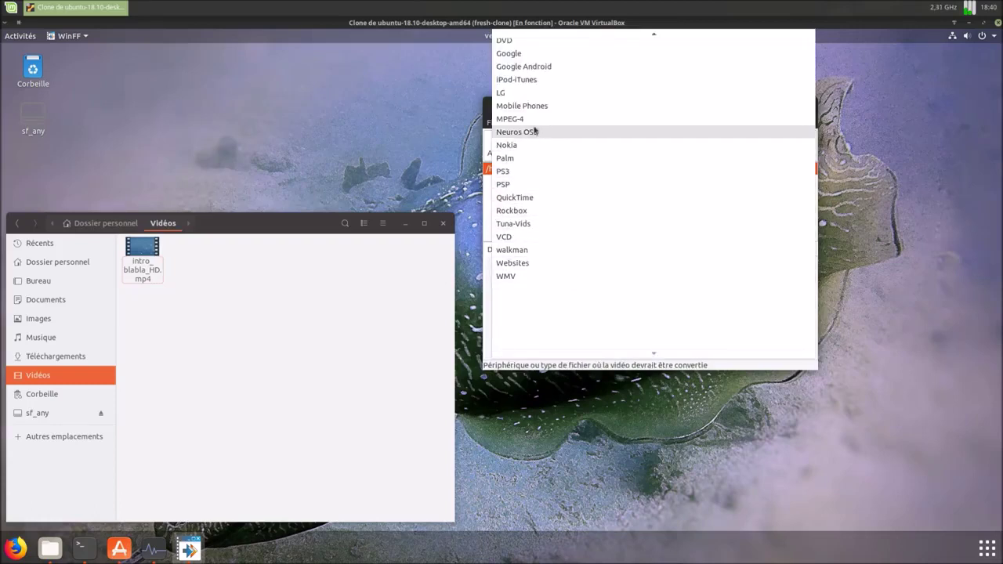
scroll(579, 49, "up", 5)
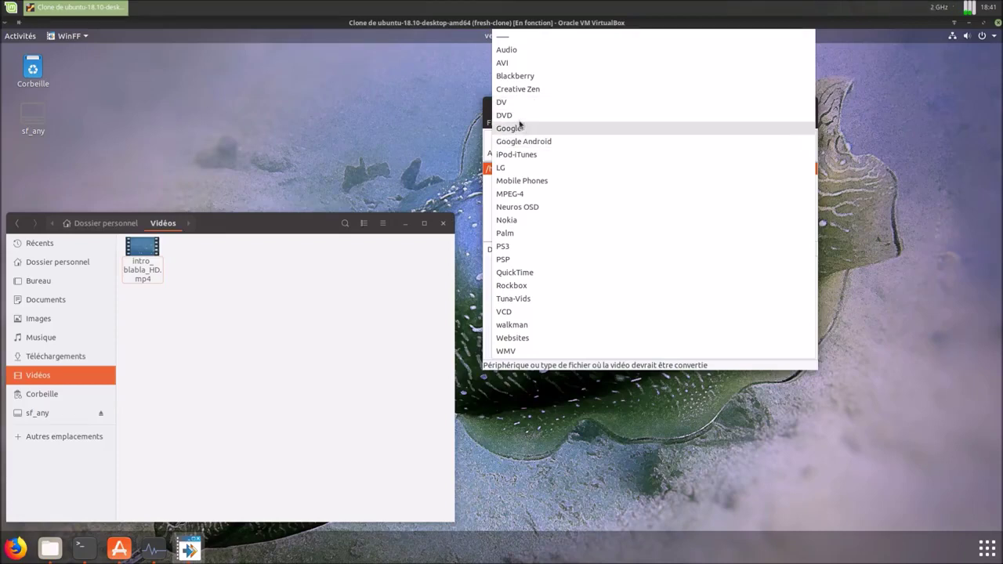
left_click(519, 63)
left_click(532, 299)
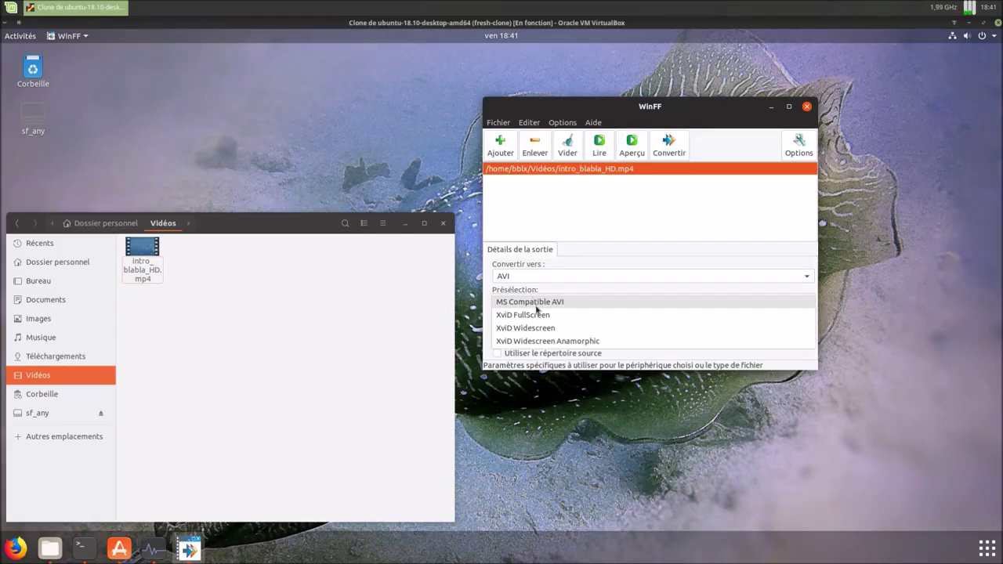
left_click(594, 330)
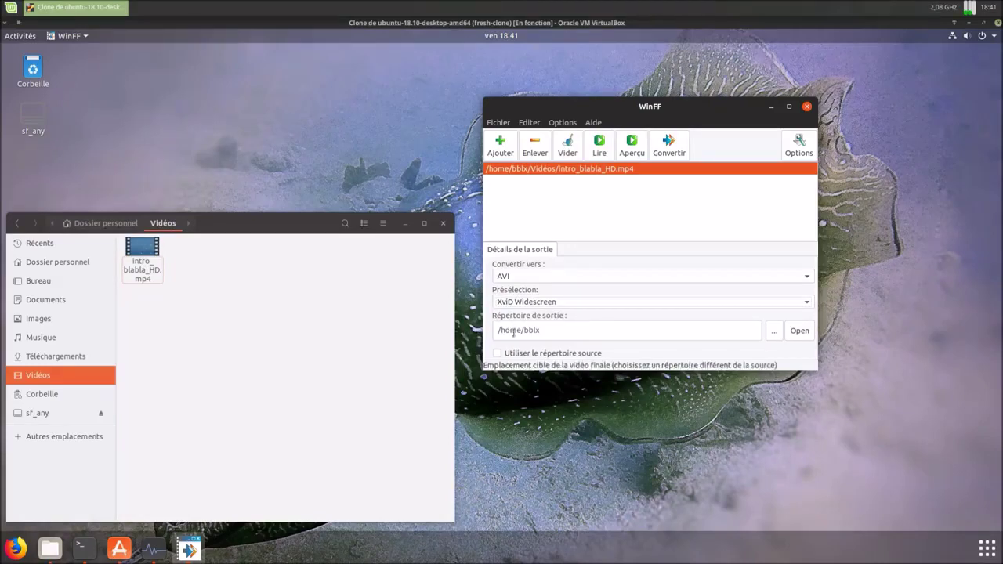
Step: Set the output directory to the recently used Vidéos folder
left_click(773, 333)
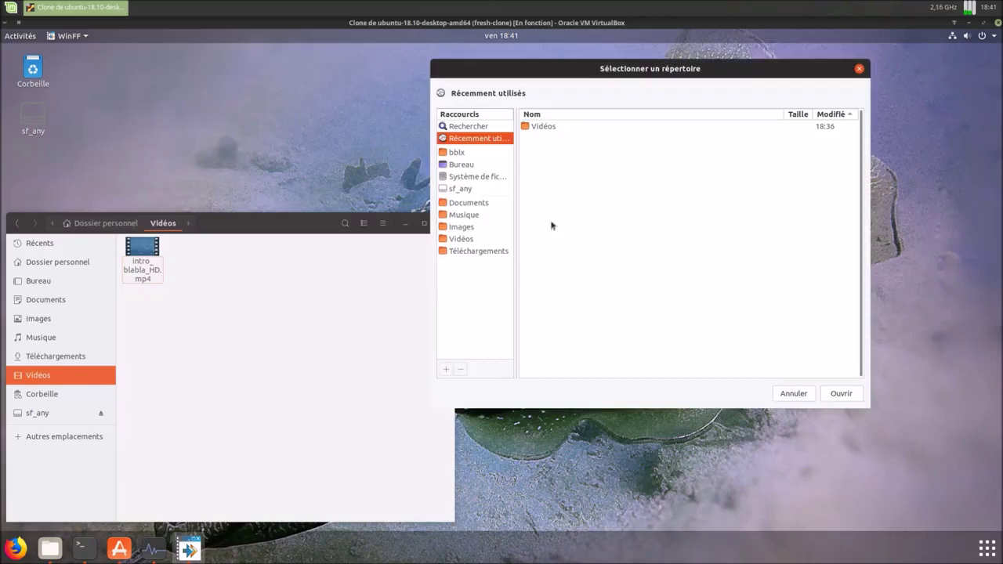
double_click(539, 126)
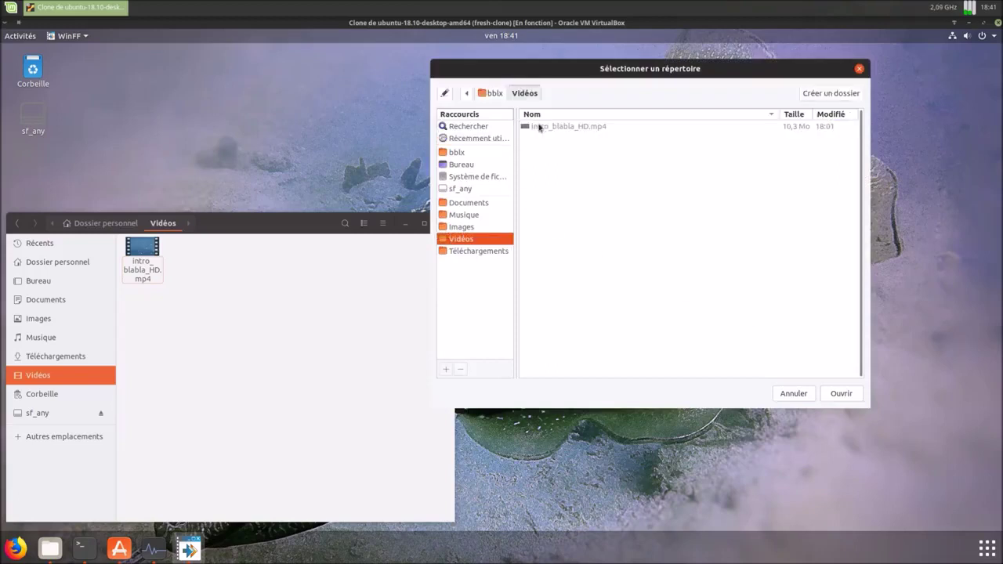
left_click(842, 394)
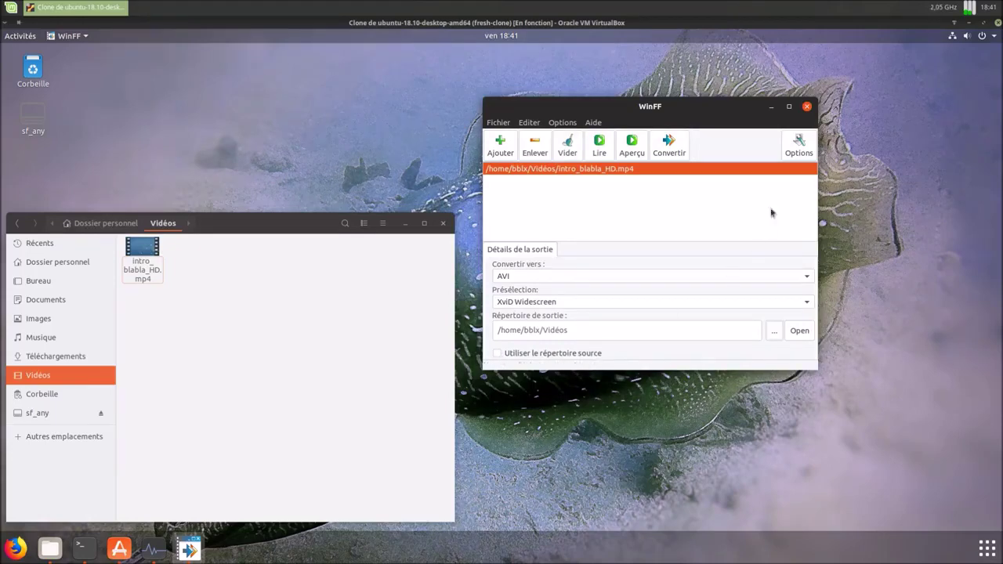
Step: Show the additional conversion options and look through the video, audio, crop, duration and FFmpeg settings
left_click(799, 147)
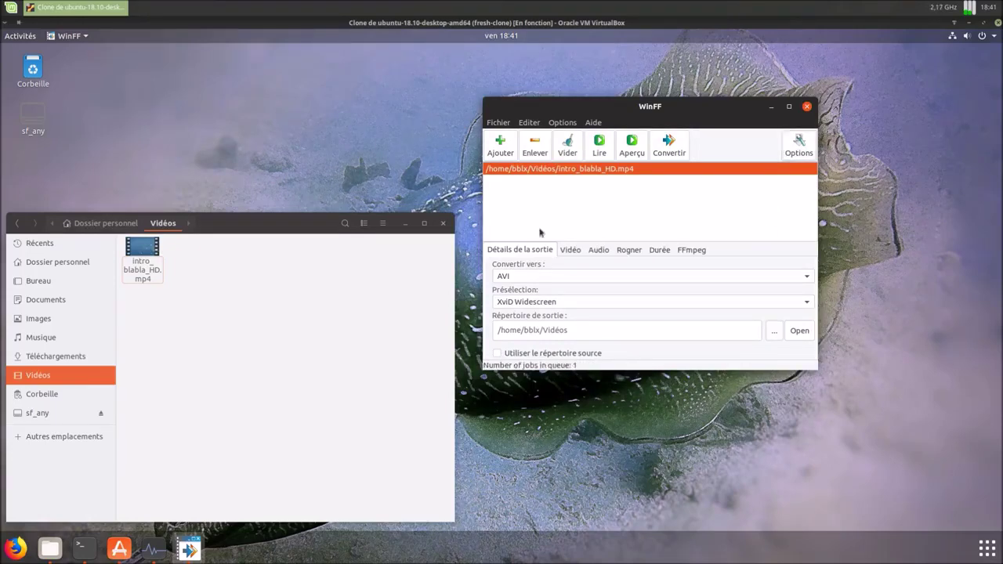
left_click(574, 251)
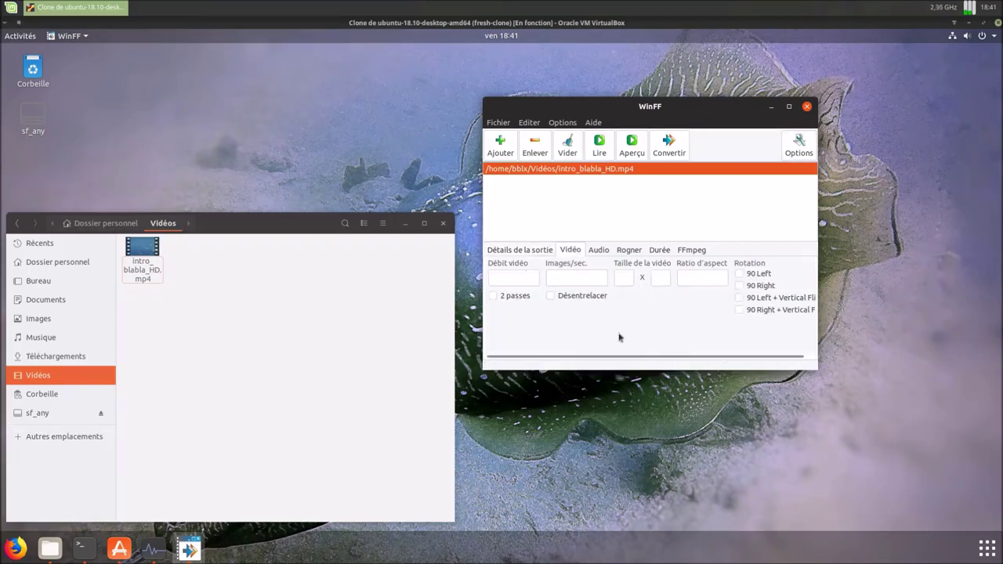
left_click(598, 251)
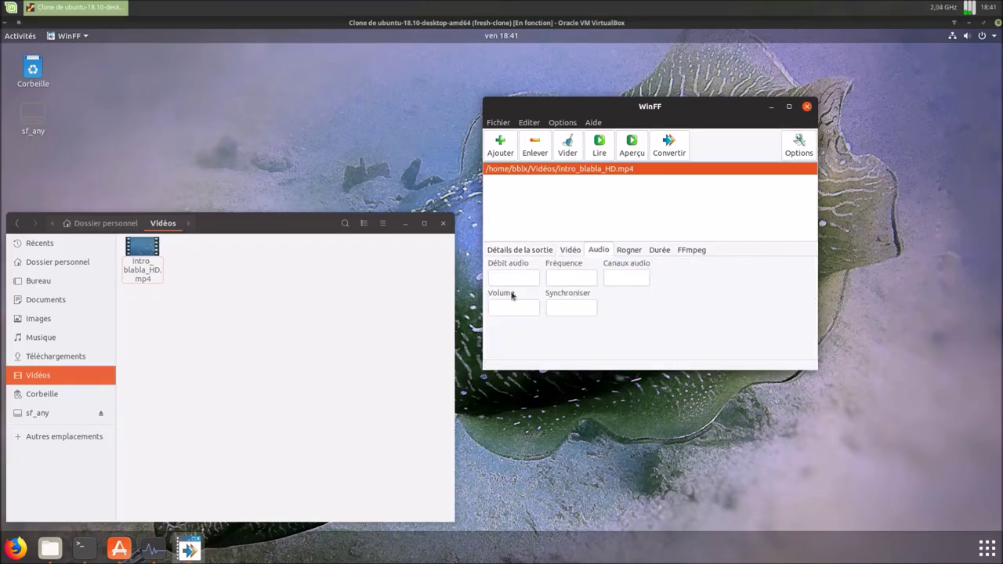
left_click(629, 252)
left_click(661, 251)
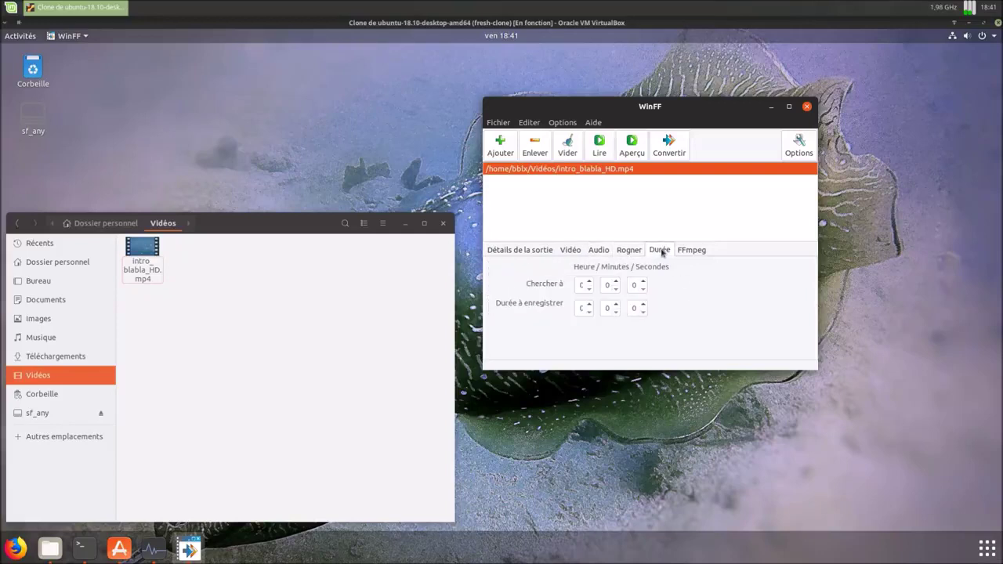
left_click(683, 251)
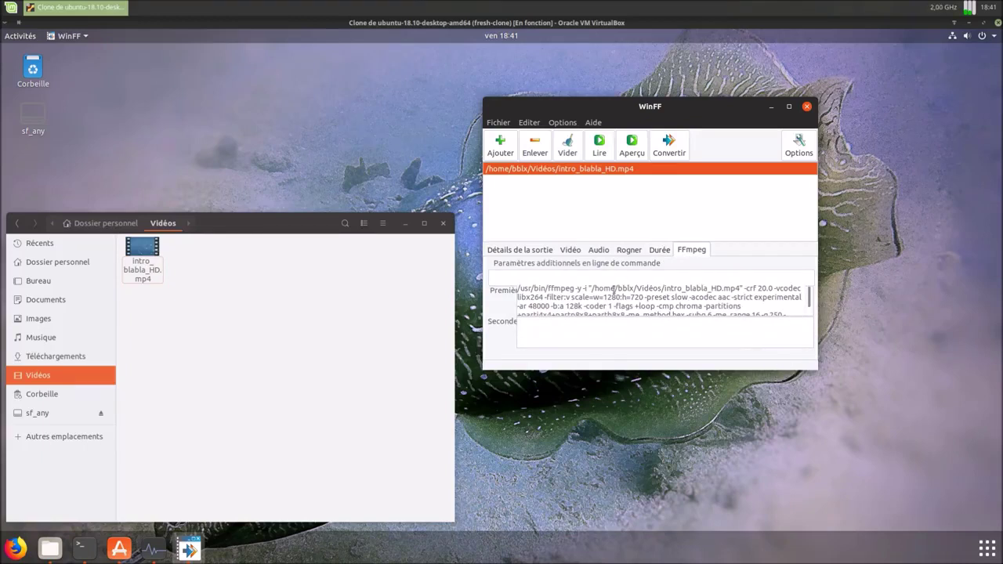
Step: Examine the frame rate and bitrate settings for the output video without entering values
left_click(535, 251)
left_click(572, 251)
left_click(576, 277)
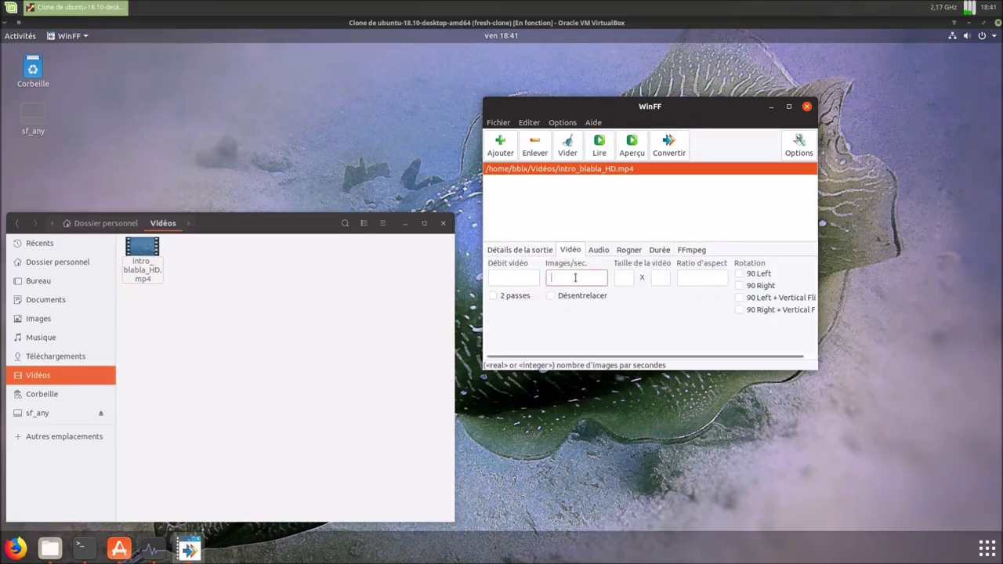
left_click(522, 277)
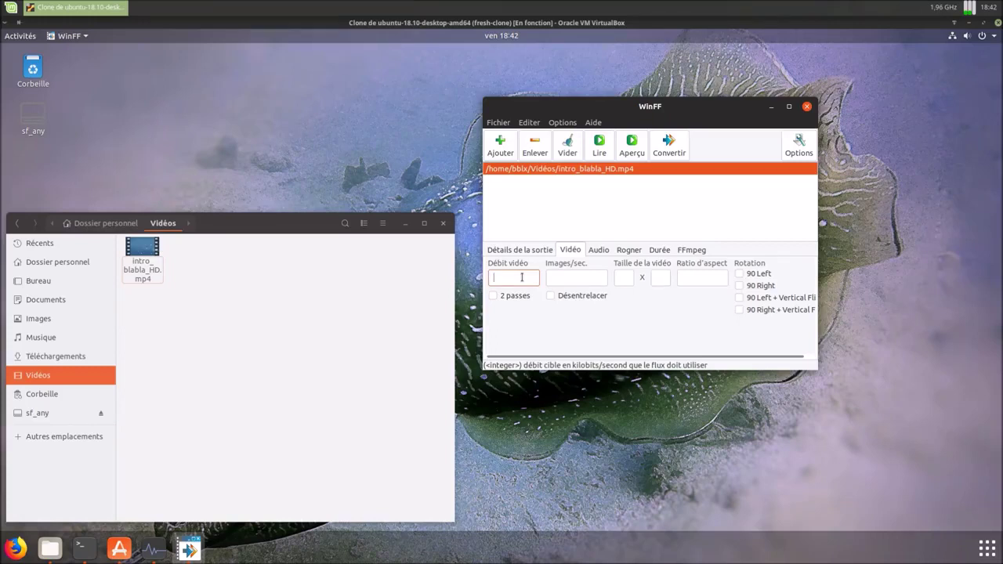
Step: Return to the output details, convert intro_blabla_HD.mp4 and dismiss the conversion terminal once it has finished
left_click(516, 251)
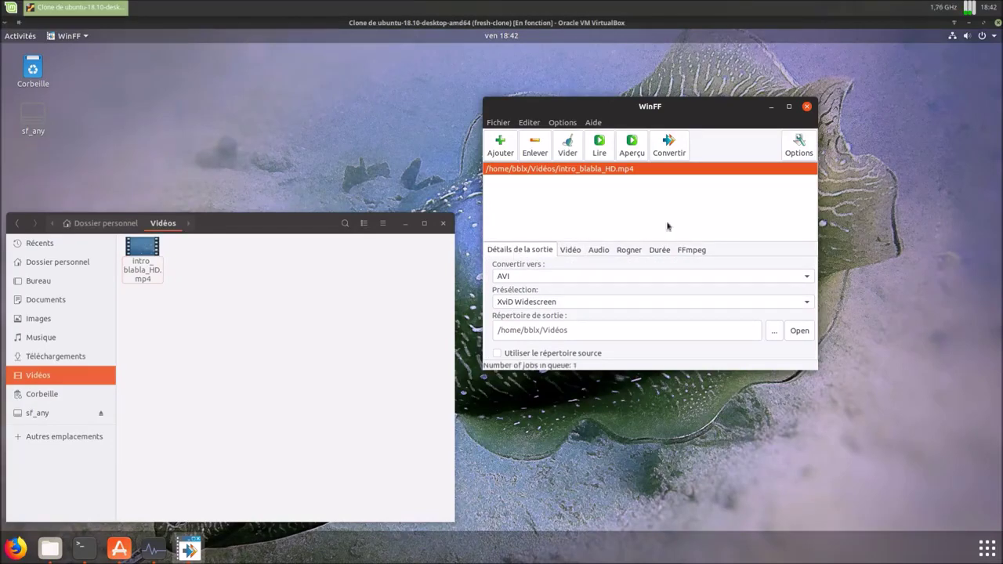
left_click(668, 144)
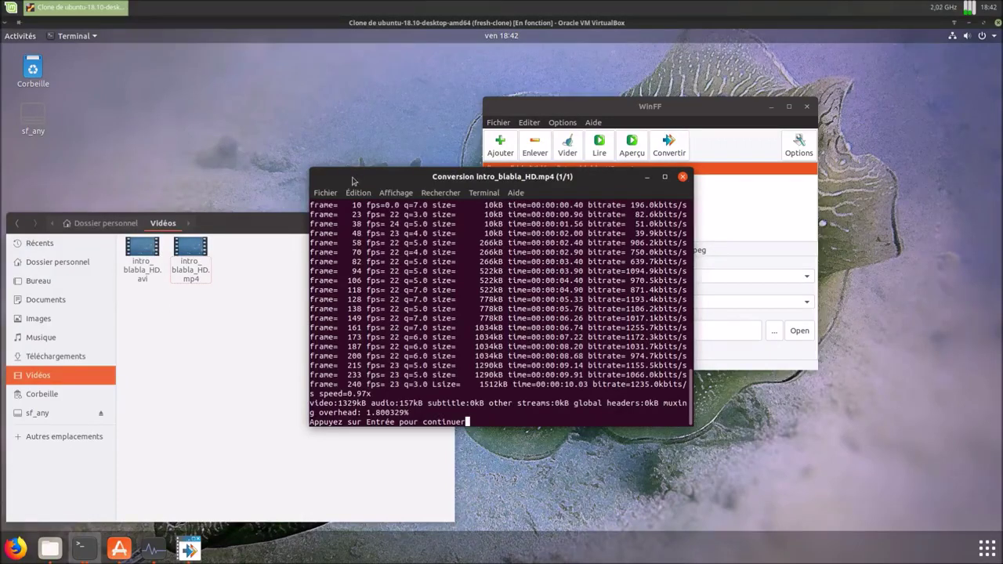
key("Return")
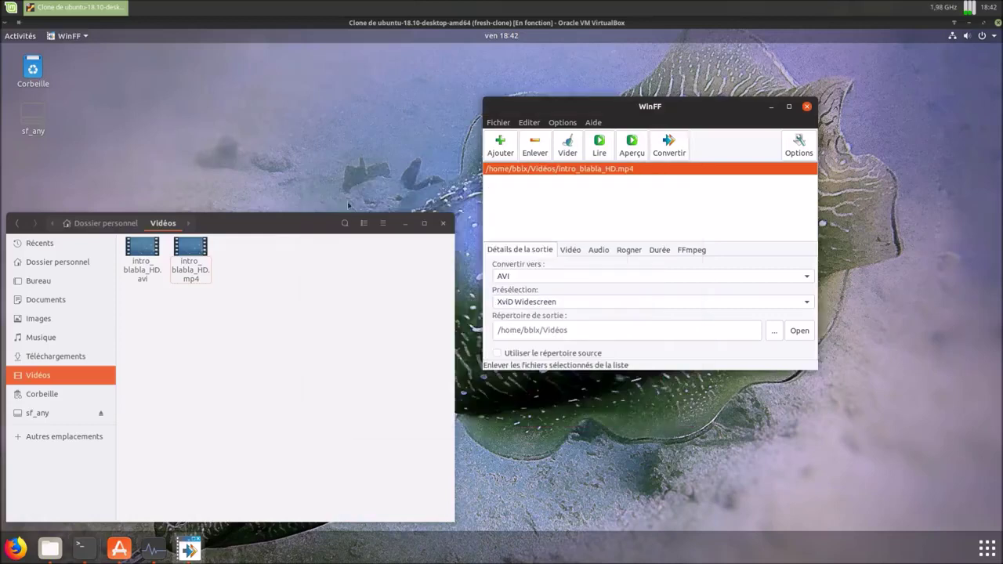
Step: Check the general and audio/video properties of the converted intro_blabla_HD.avi in the Vidéos folder
left_click(196, 256)
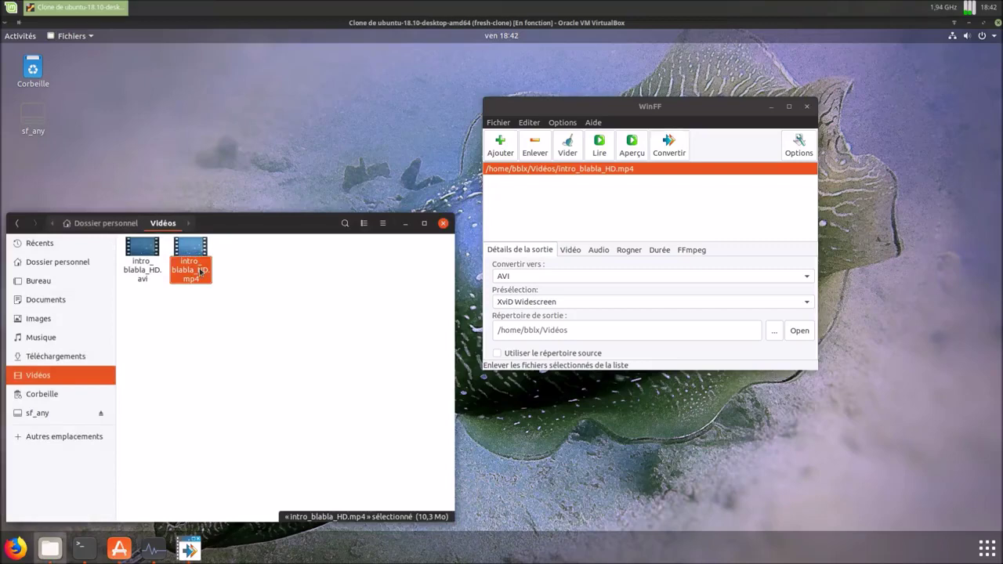
left_click(148, 260)
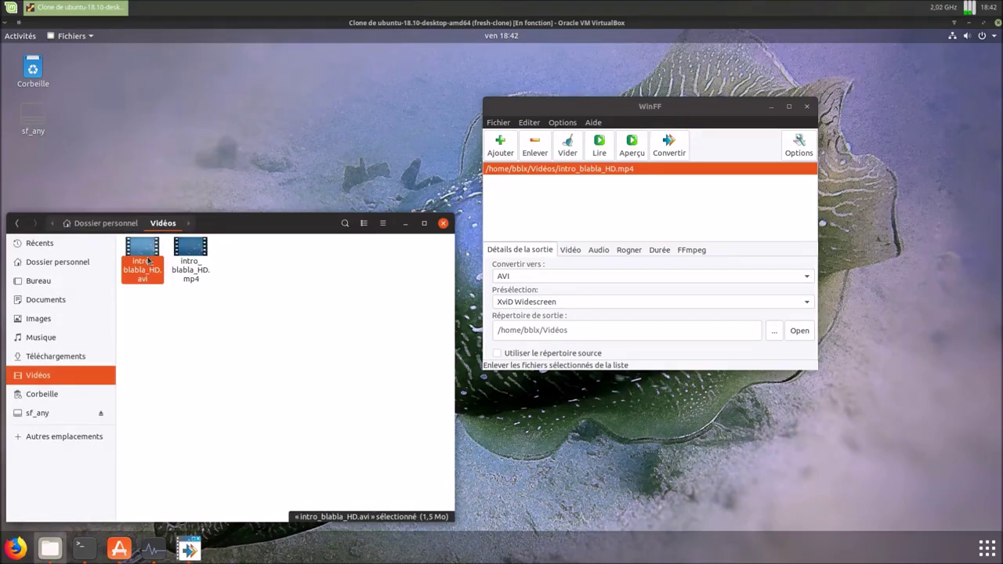
right_click(154, 271)
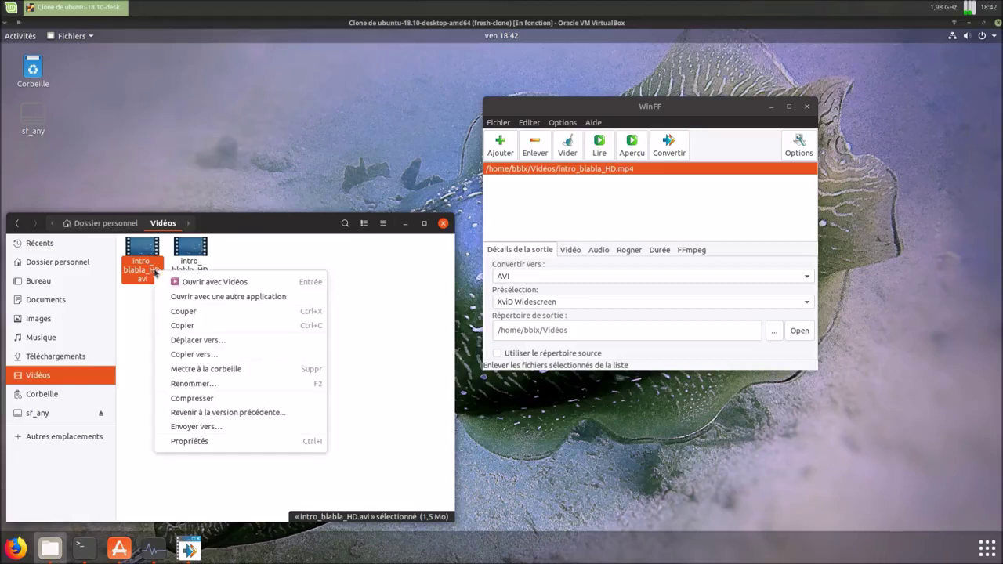
left_click(226, 447)
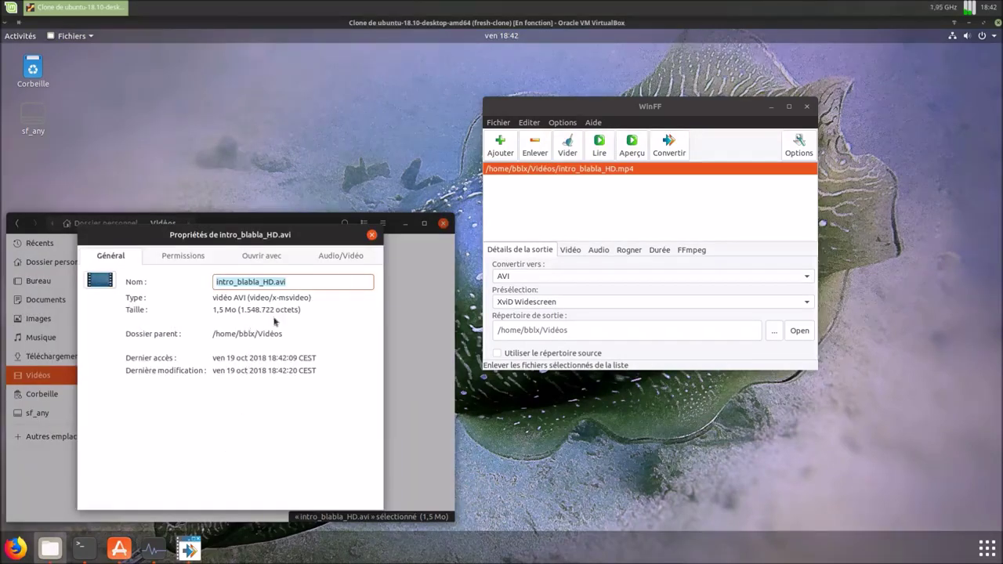
left_click(342, 256)
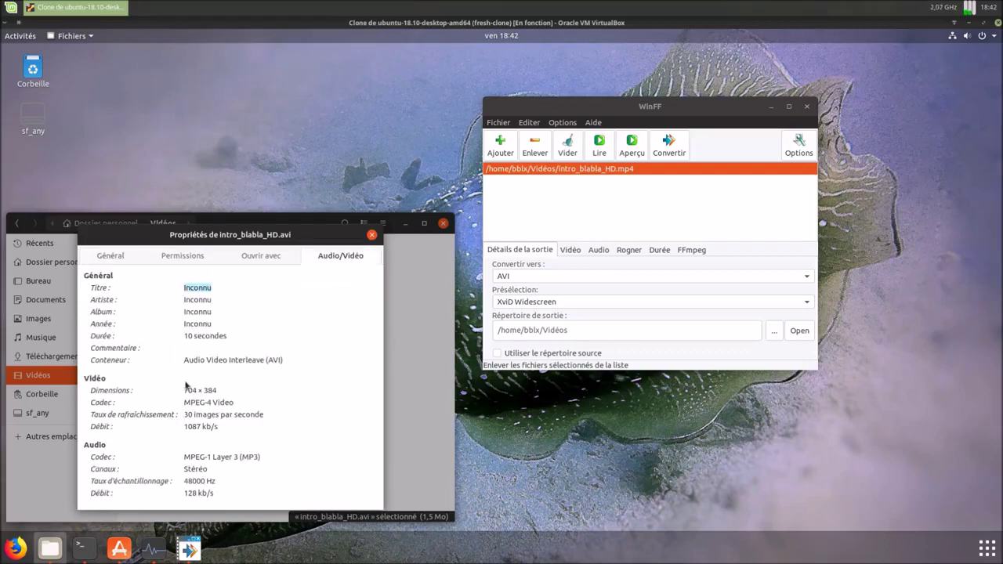
left_click(372, 234)
Step: Check the general and audio/video properties of the original intro_blabla_HD.mp4 for comparison
left_click(197, 272)
right_click(197, 272)
left_click(226, 440)
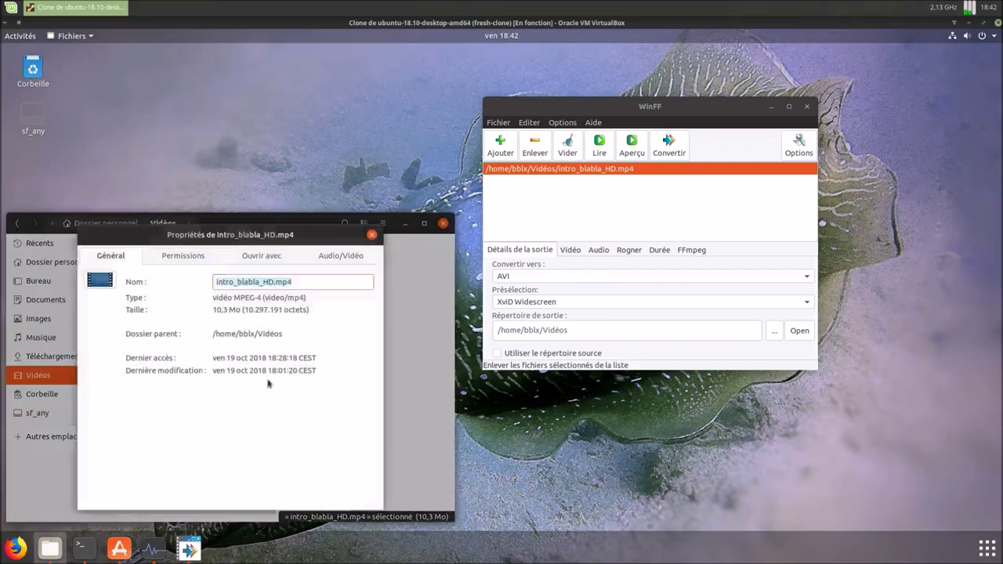
left_click(349, 261)
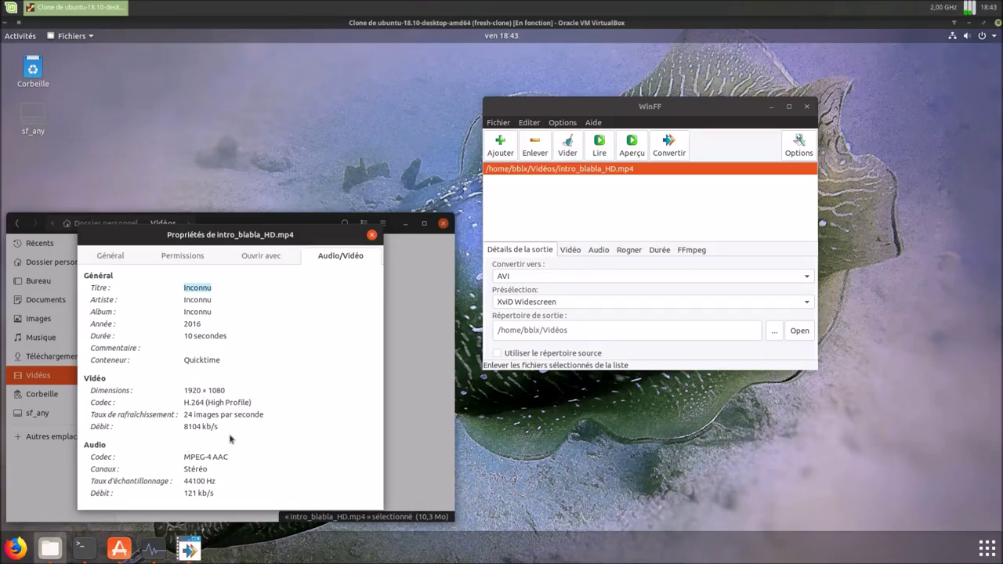
left_click(372, 236)
Step: Recheck the video dimensions in the properties of intro_blabla_HD.avi, and play the file briefly before closing the player
left_click(141, 262)
right_click(148, 268)
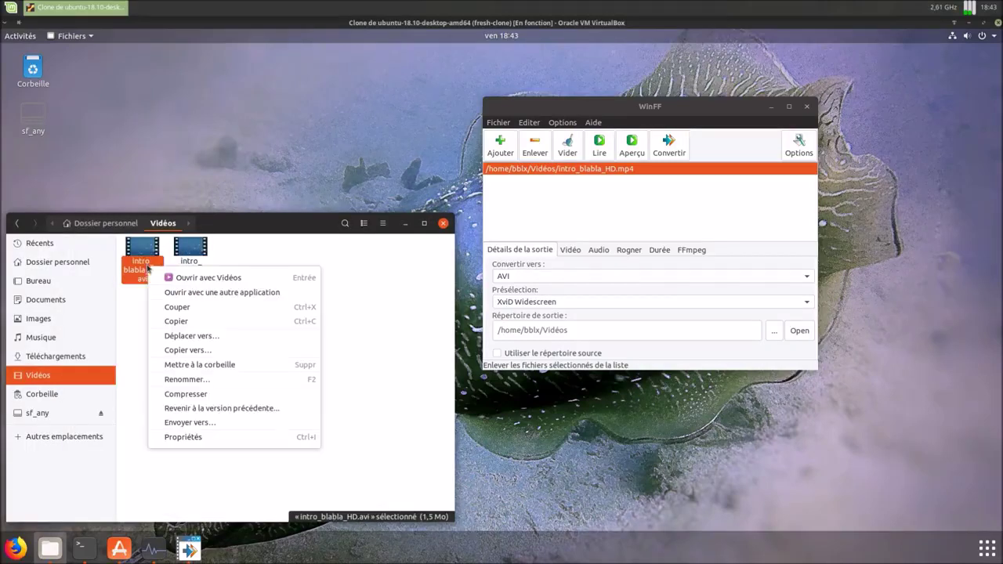
left_click(174, 436)
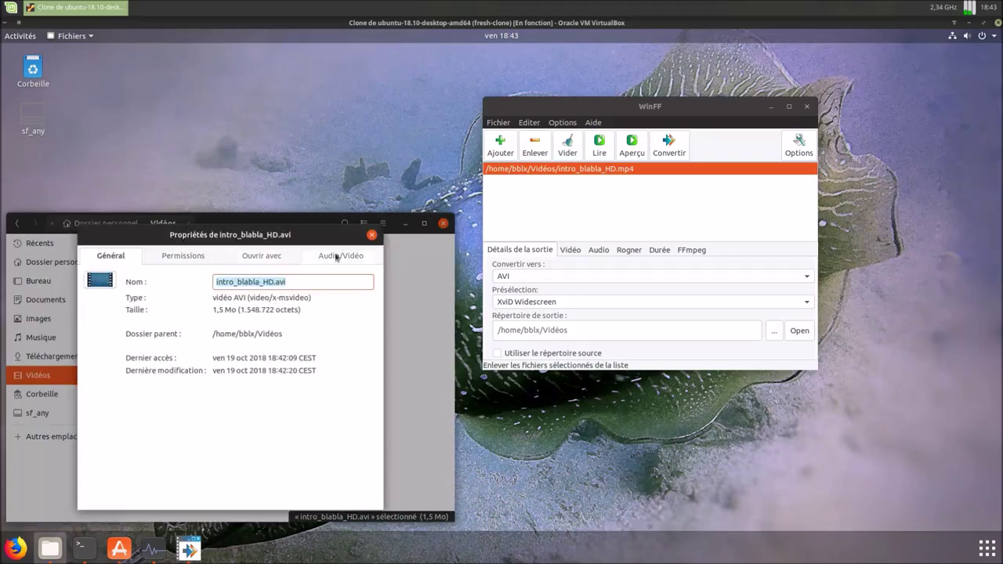
left_click(336, 256)
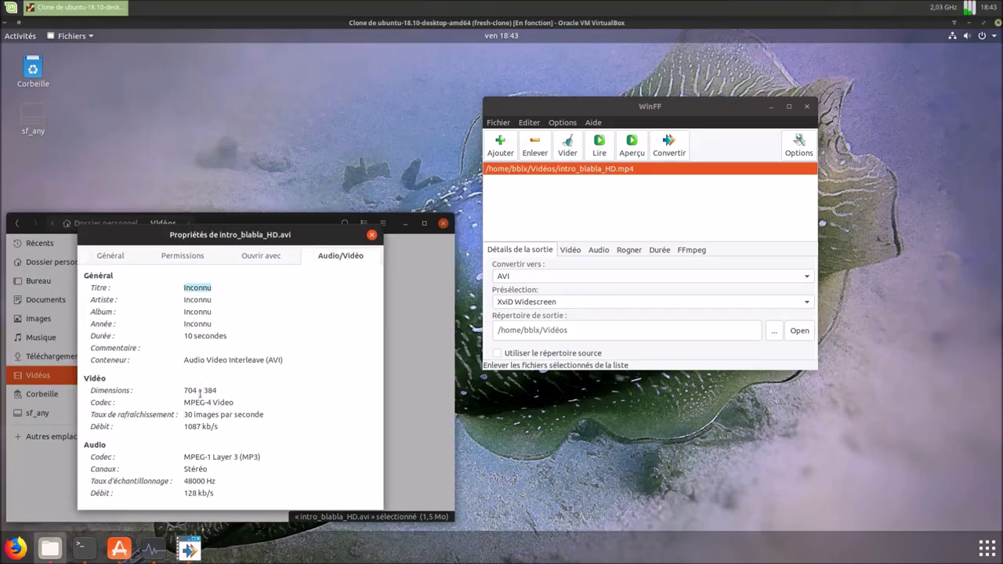
left_click_drag(186, 391, 277, 386)
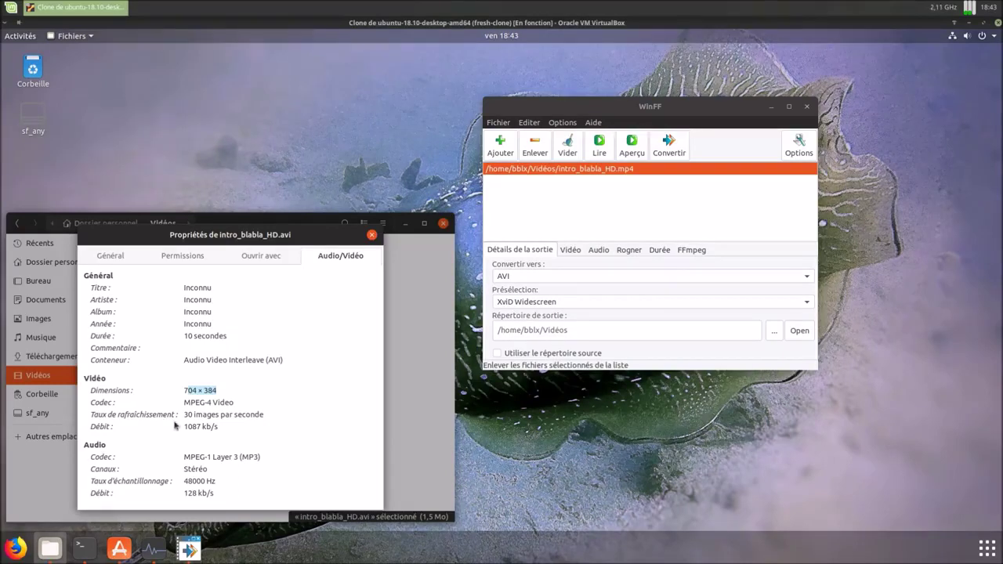
left_click(372, 234)
double_click(142, 259)
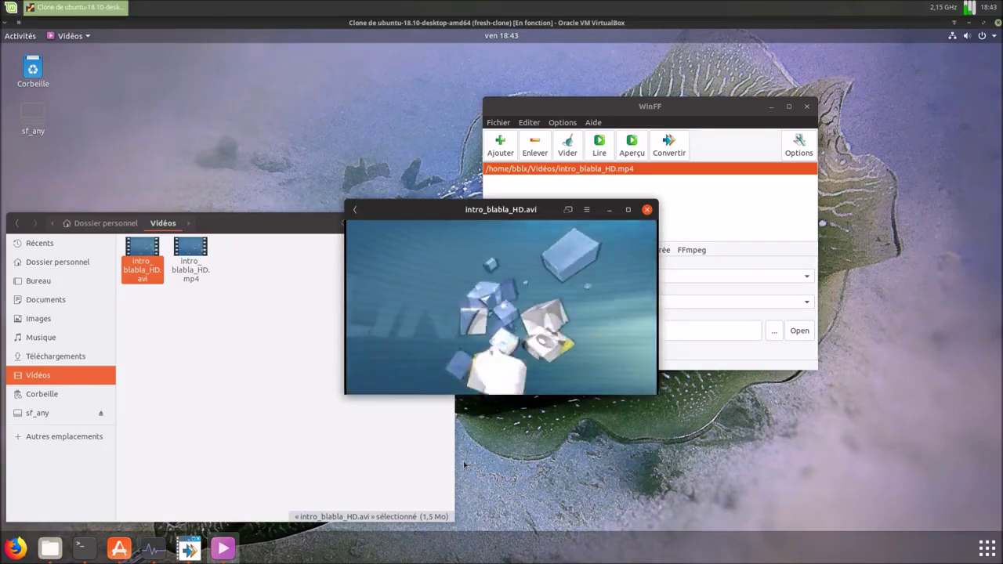
left_click(647, 210)
Step: Examine the width and height settings for the output video size in WinFF, leaving them empty
left_click(566, 251)
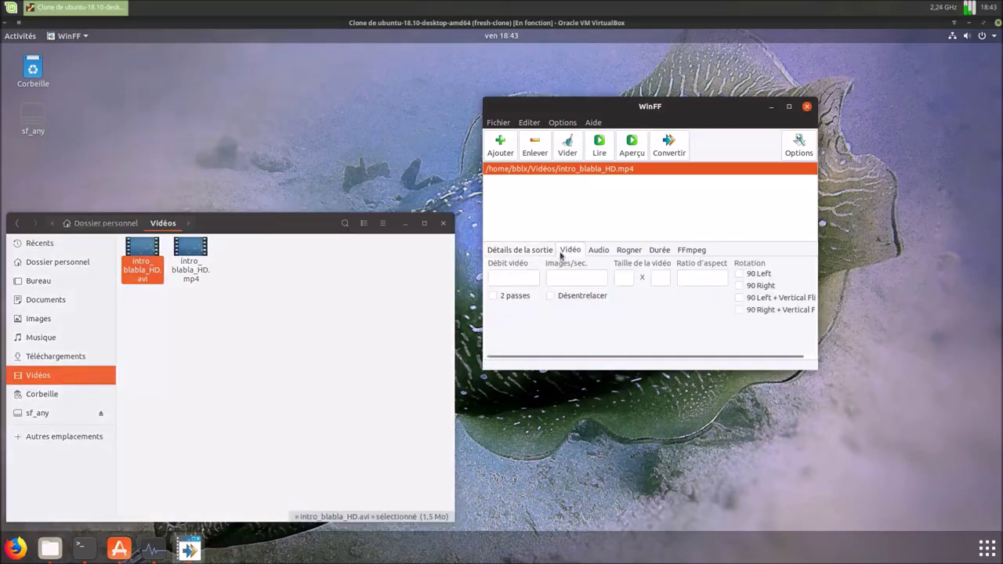
left_click(620, 277)
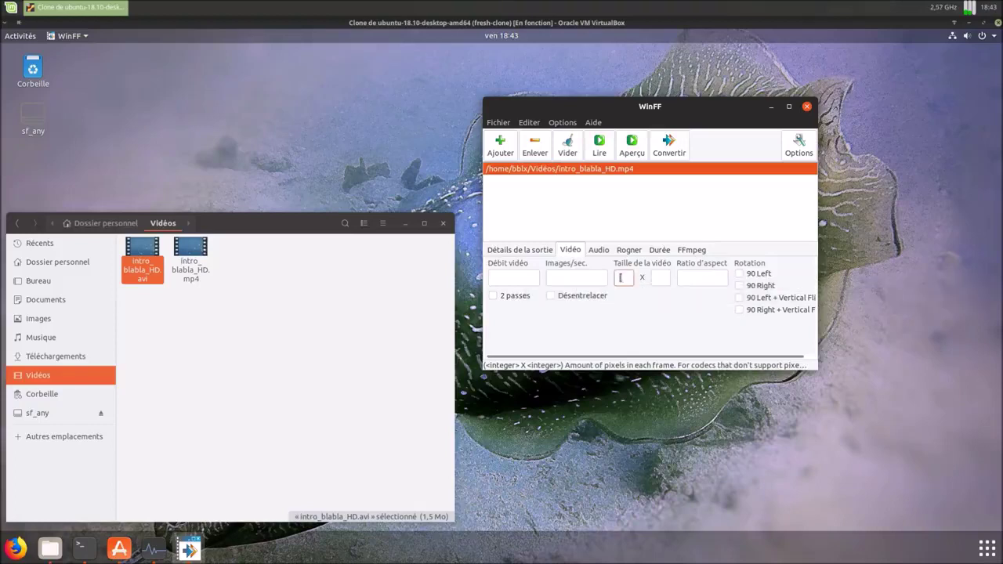
left_click(662, 278)
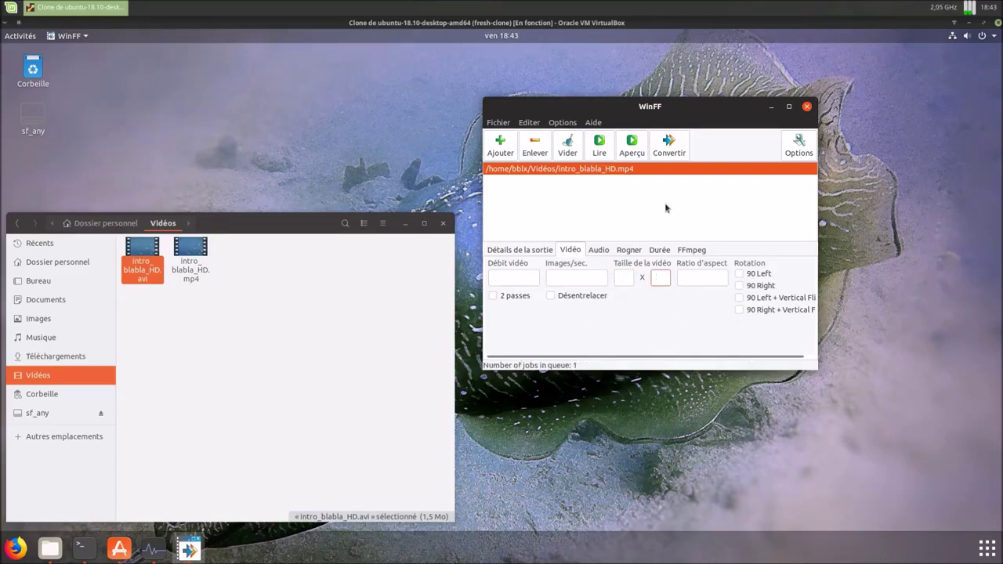
Step: Remove intro_blabla_HD.mp4 from the conversion list and close WinFF
left_click(534, 153)
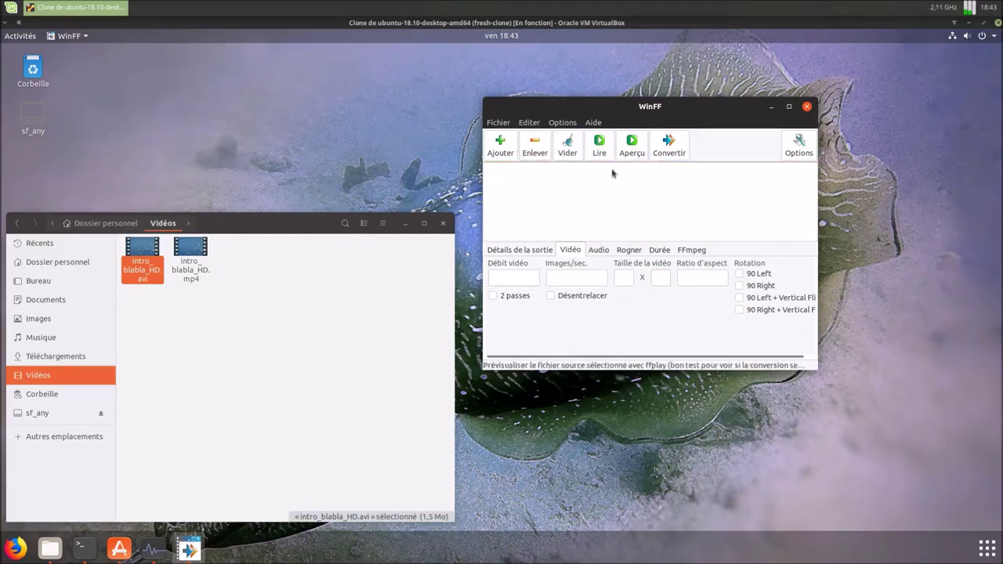
left_click(798, 145)
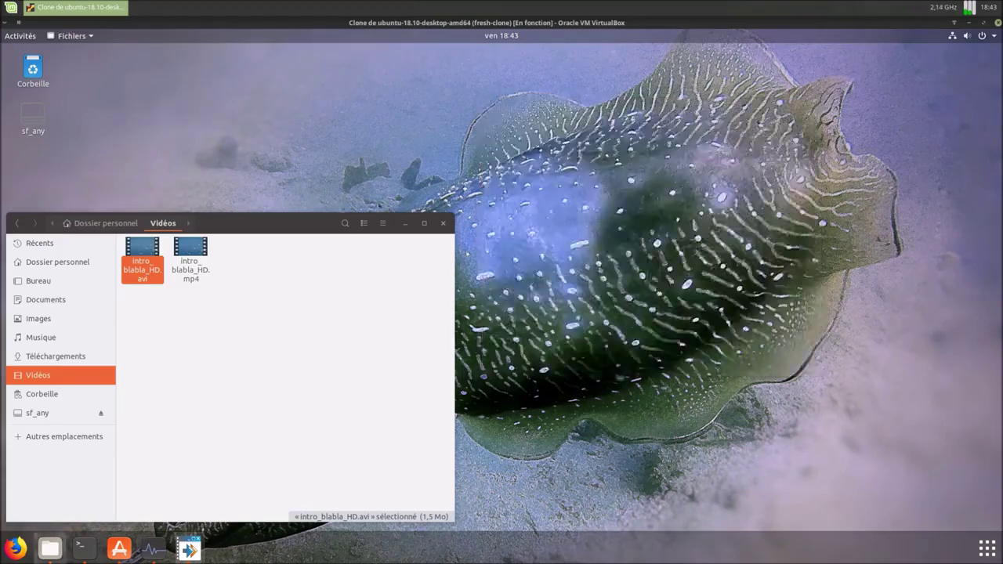
left_click(808, 107)
Step: Move intro_blabla_HD.avi and intro_blabla_HD.mp4 from the Vidéos folder to the trash
left_click_drag(138, 303, 232, 235)
right_click(198, 253)
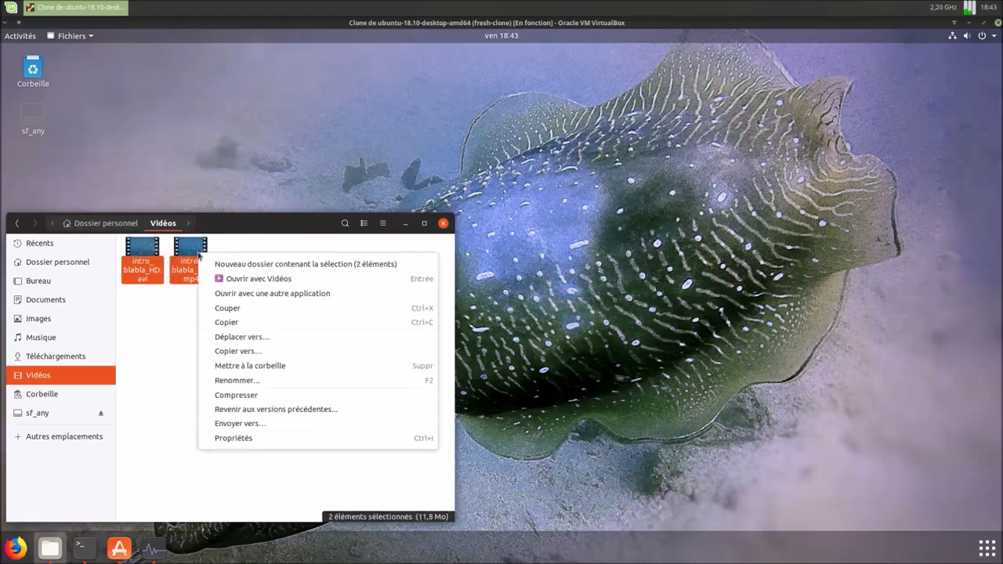
left_click(253, 365)
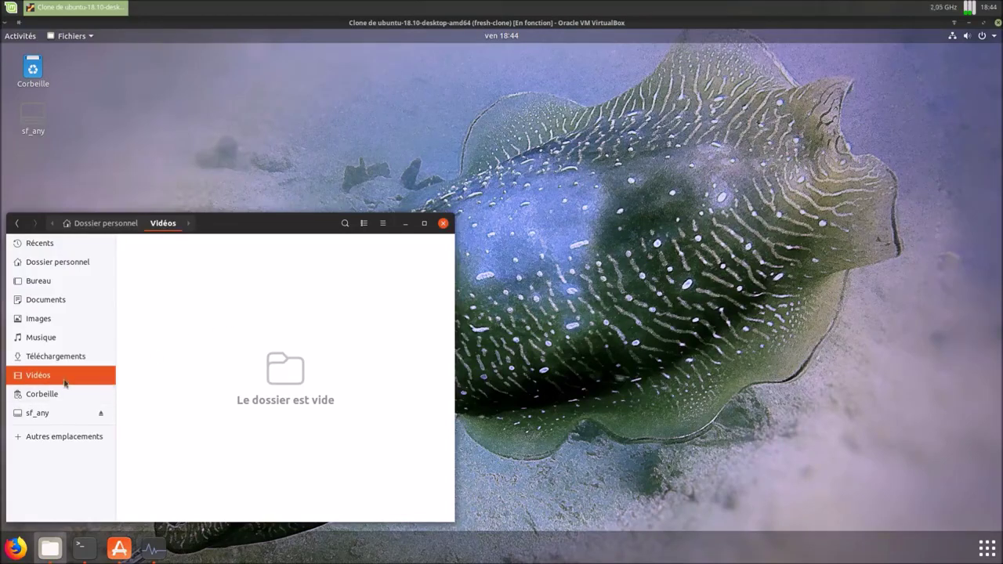
Step: Copy all the m4a files from the Provenance Facebook folder under Musique/Libres in the sf_any share
left_click(56, 413)
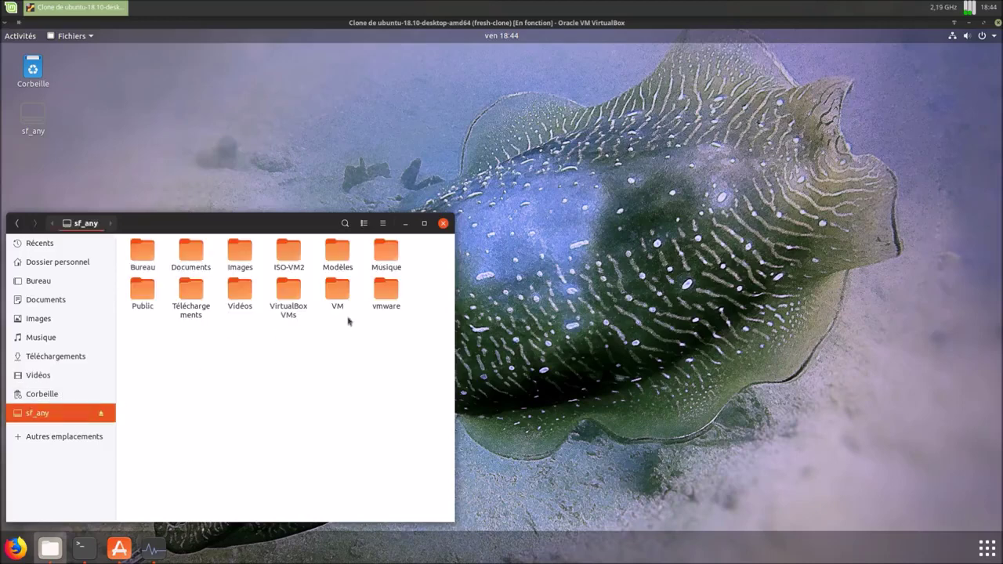
double_click(386, 250)
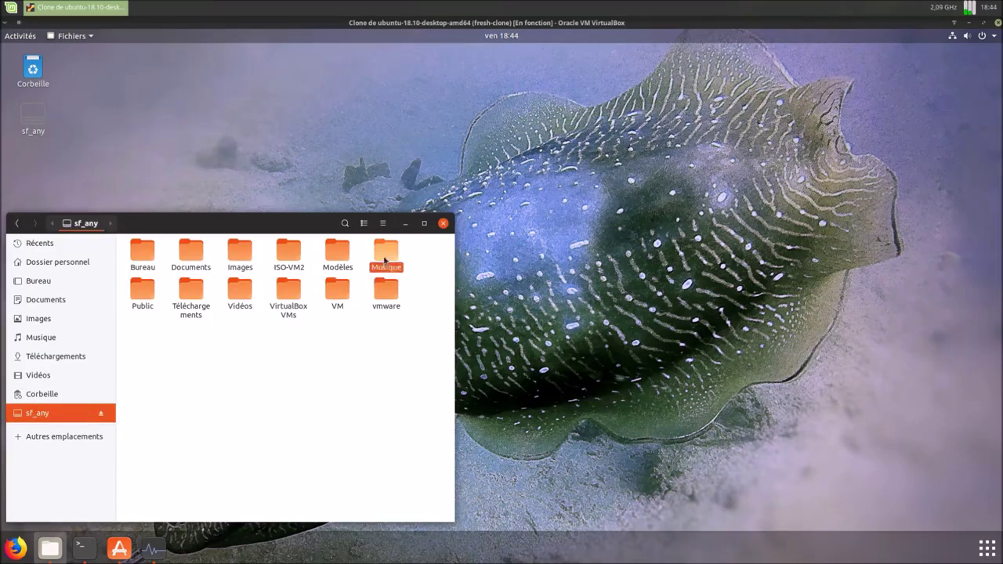
left_click(143, 251)
double_click(142, 252)
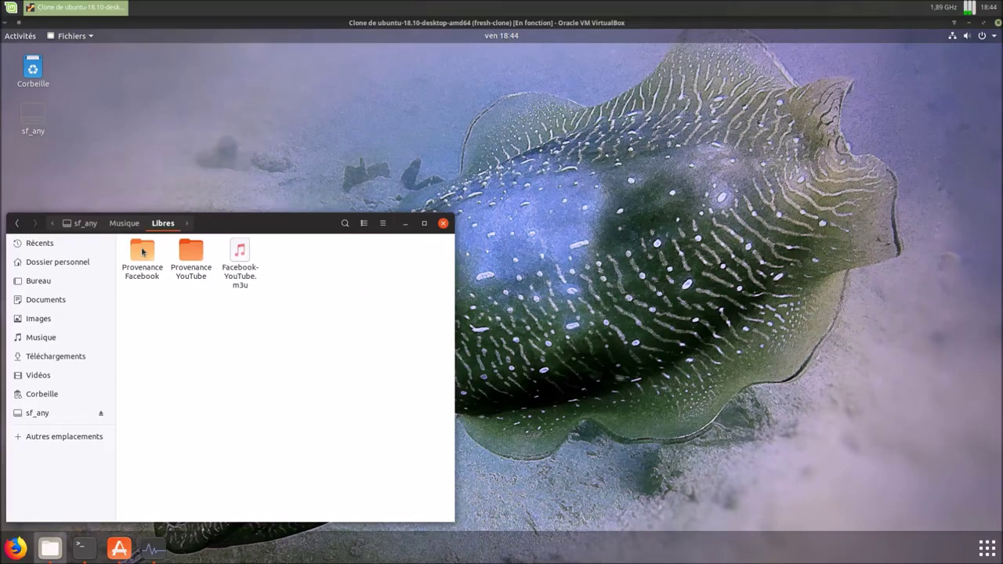
left_click(143, 252)
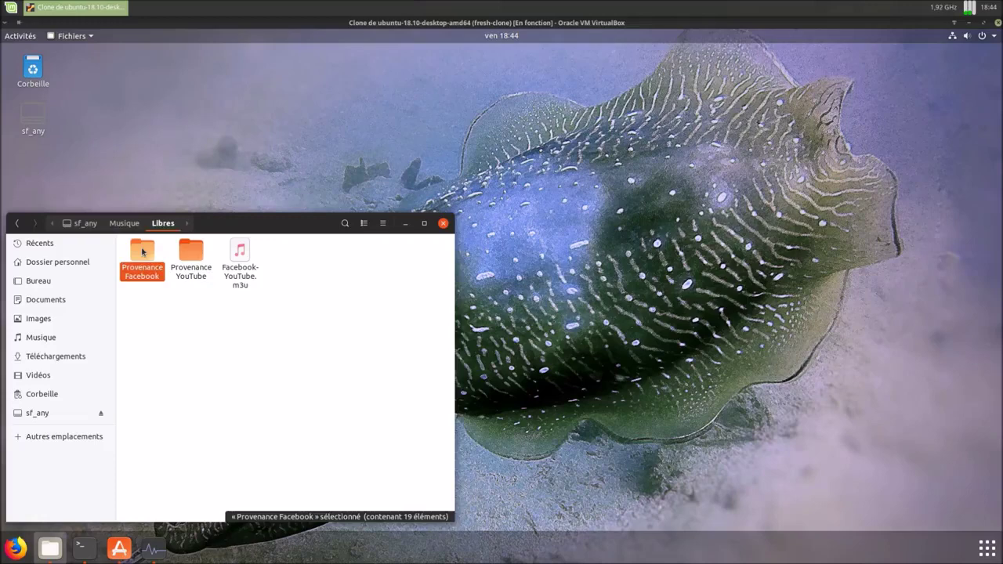
double_click(143, 252)
left_click_drag(122, 244, 429, 466)
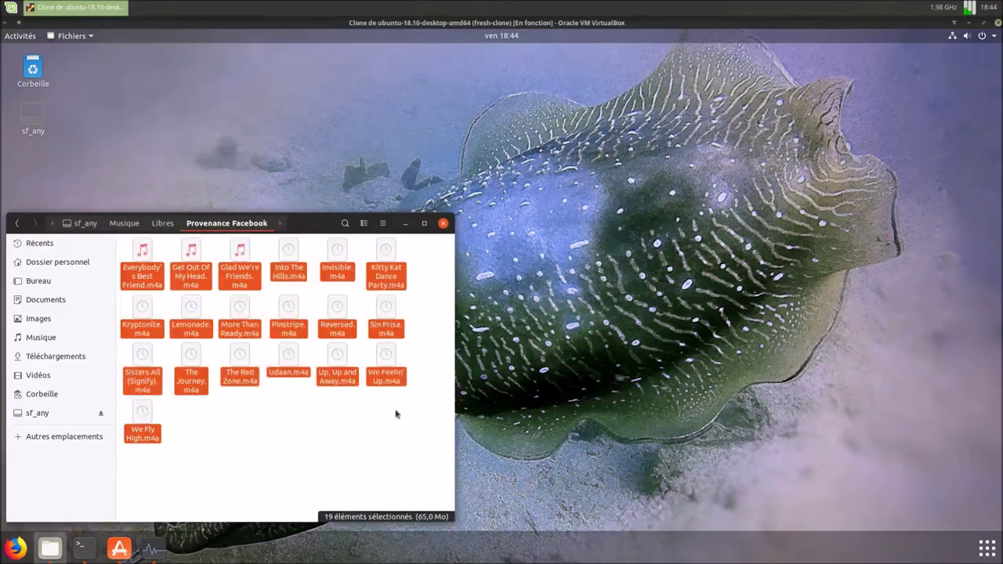
right_click(384, 332)
left_click(414, 400)
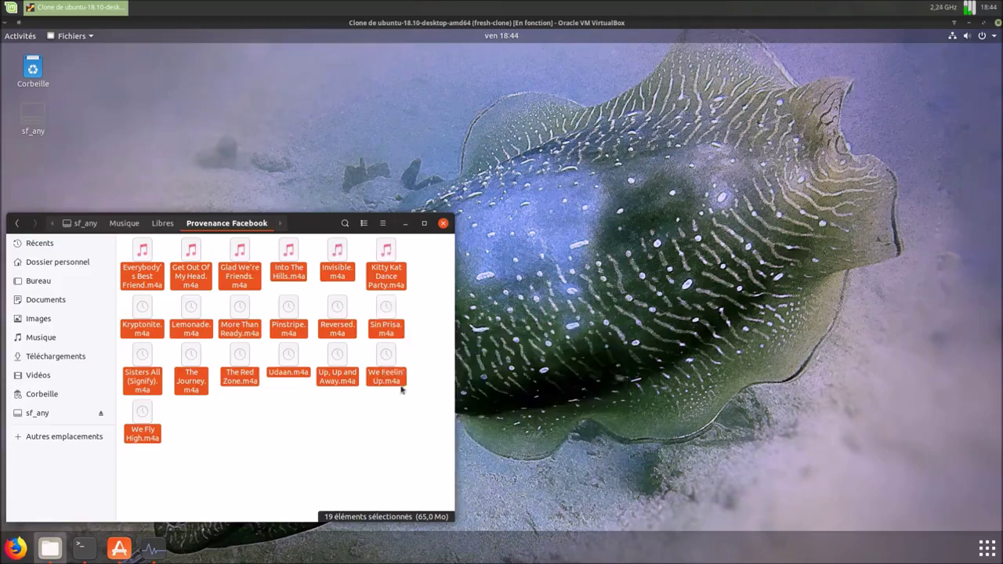
Step: Paste the copied m4a files into the personal Musique folder
left_click(42, 338)
right_click(180, 327)
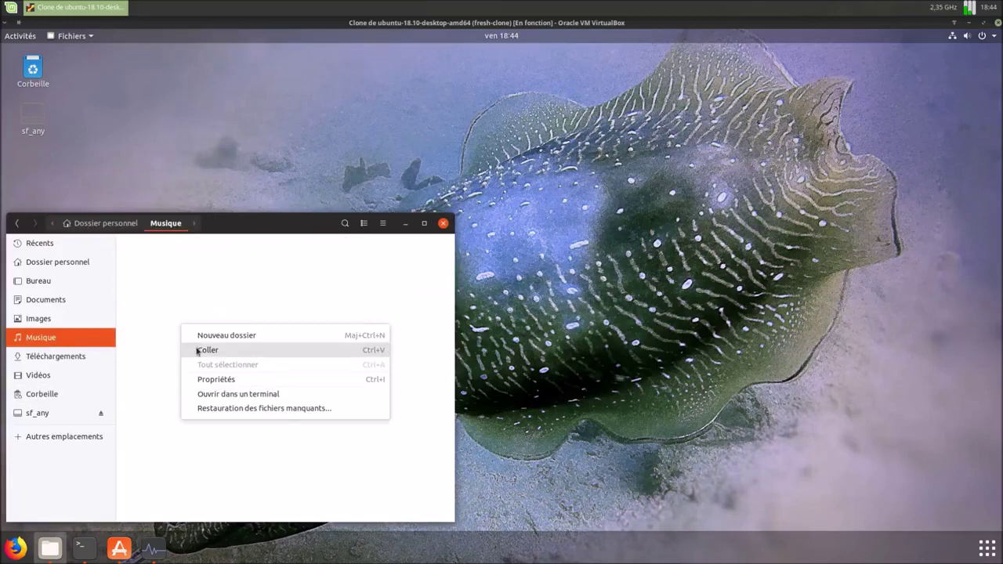
left_click(197, 350)
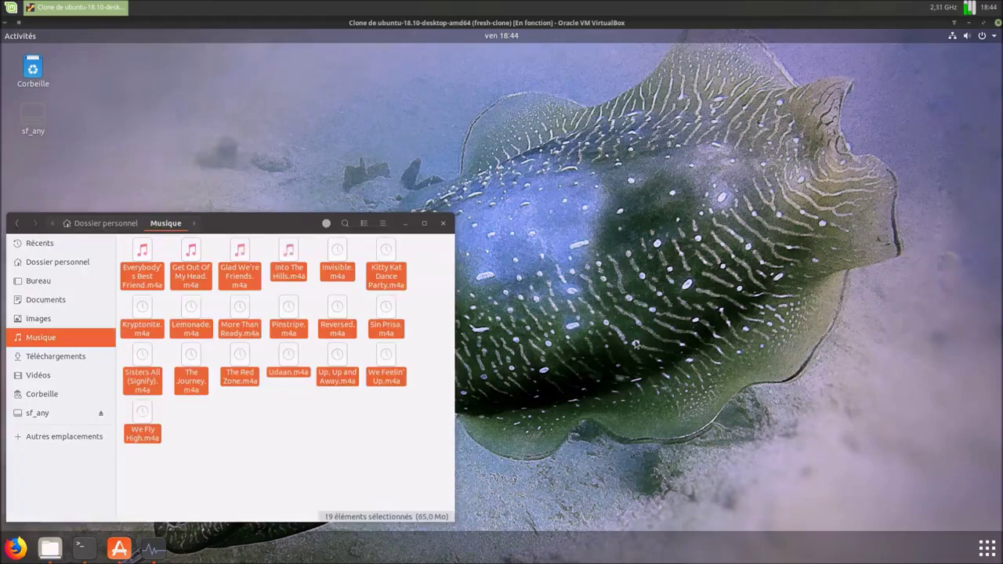
Step: Bring the Terminal, system monitor and Ubuntu Software windows back onto the desktop, with Ubuntu Software in front
key("alt+Tab")
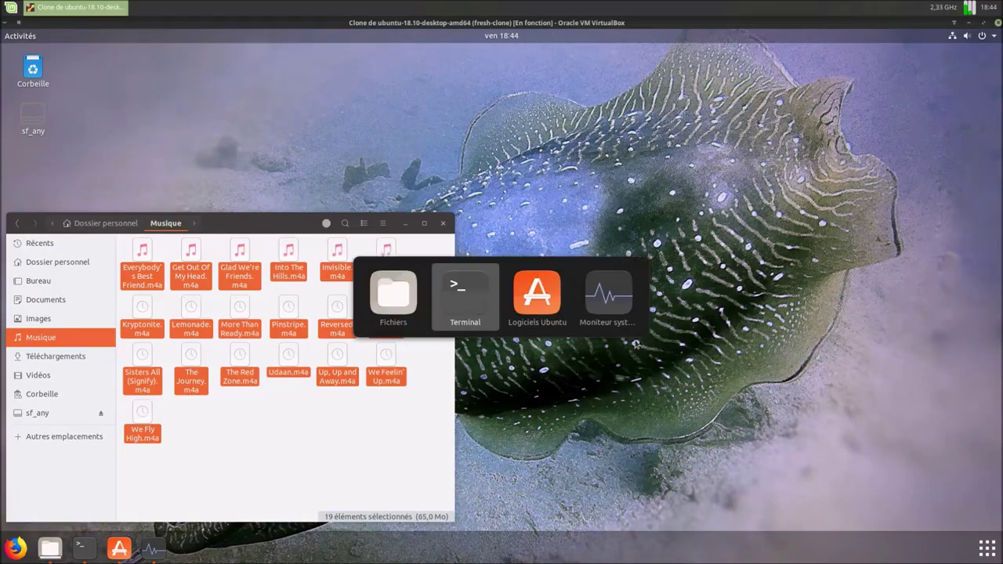
key("alt+Tab")
key("alt+Tab")
key("alt+Tab")
key("alt+Tab")
key("alt+Tab")
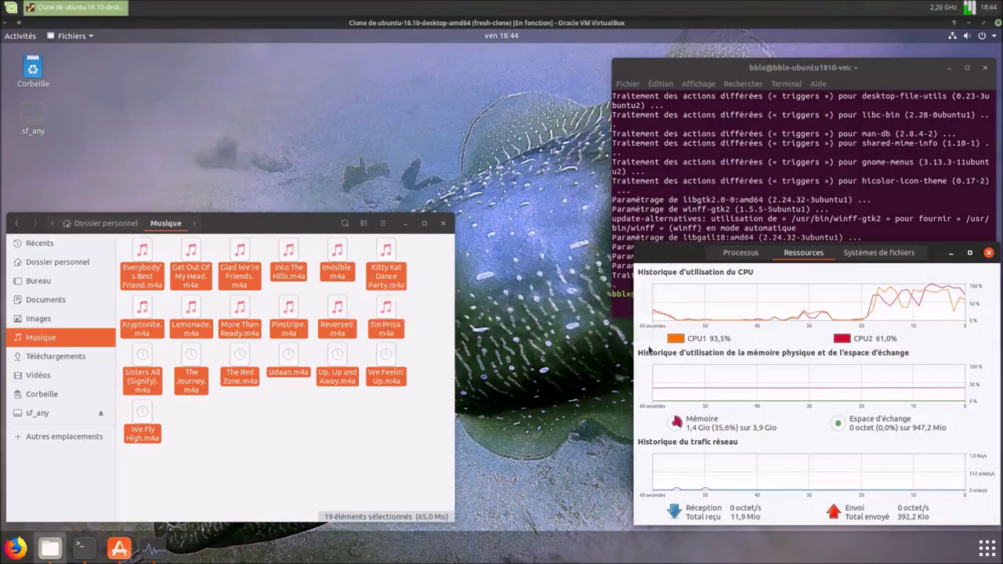
key("alt+Tab")
key("alt+Tab")
key("alt+Tab")
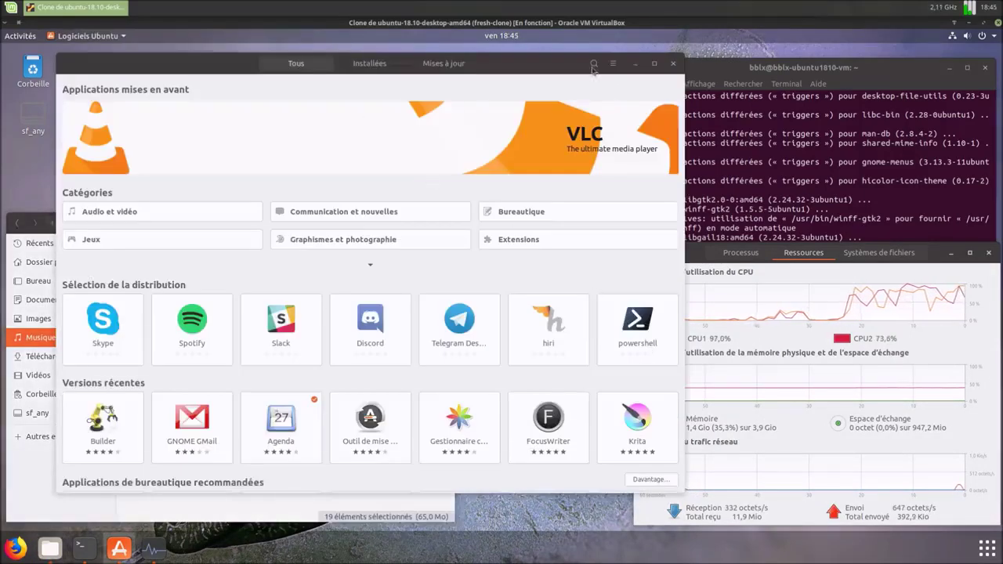
Step: Search Ubuntu Software for soundconverter and return to the overview of all applications
left_click(593, 68)
type("soundconverter")
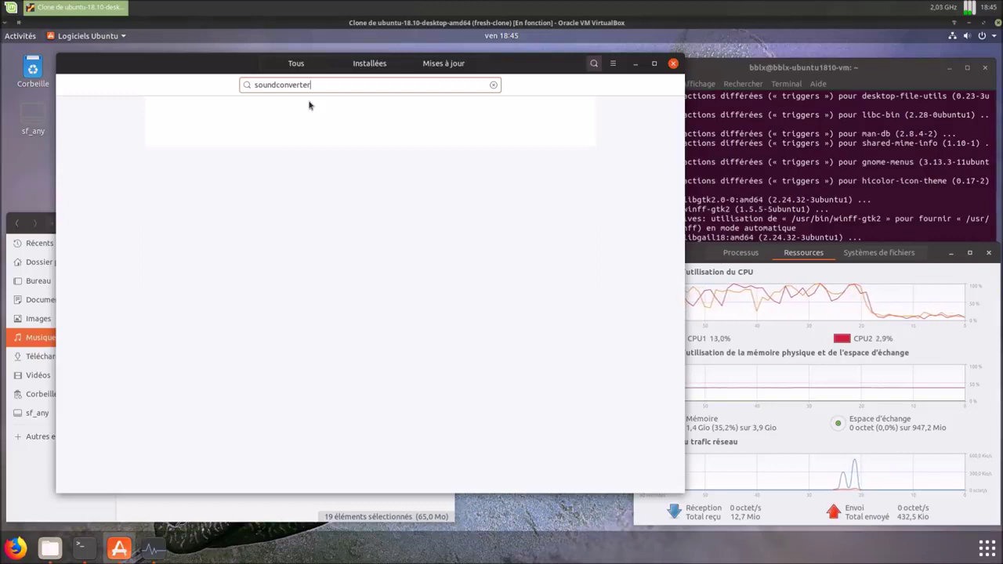
left_click(299, 69)
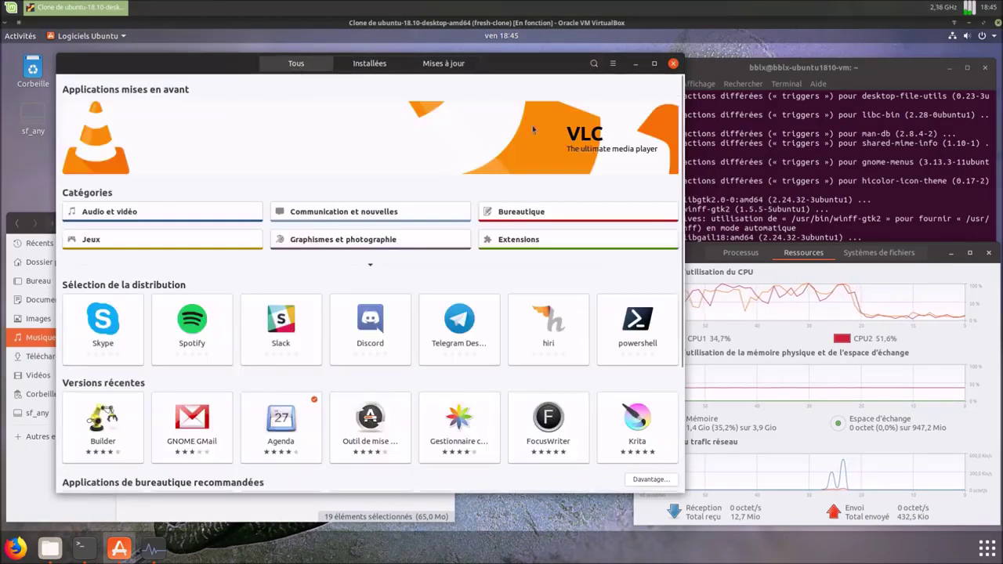
Step: Filter the Audio et vidéo category to Créations et modifications audio and open the SoundConverter page
left_click(119, 218)
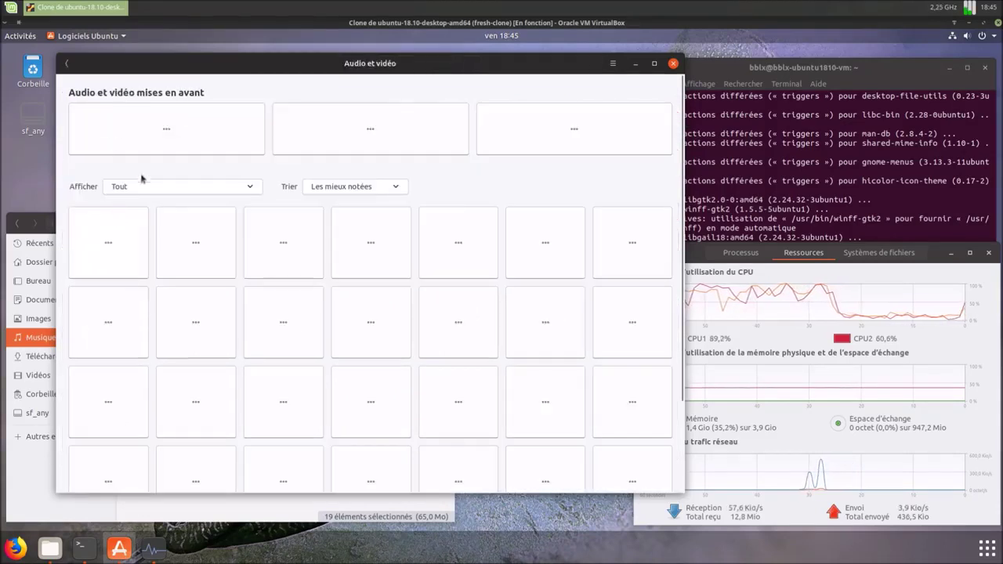
left_click(152, 194)
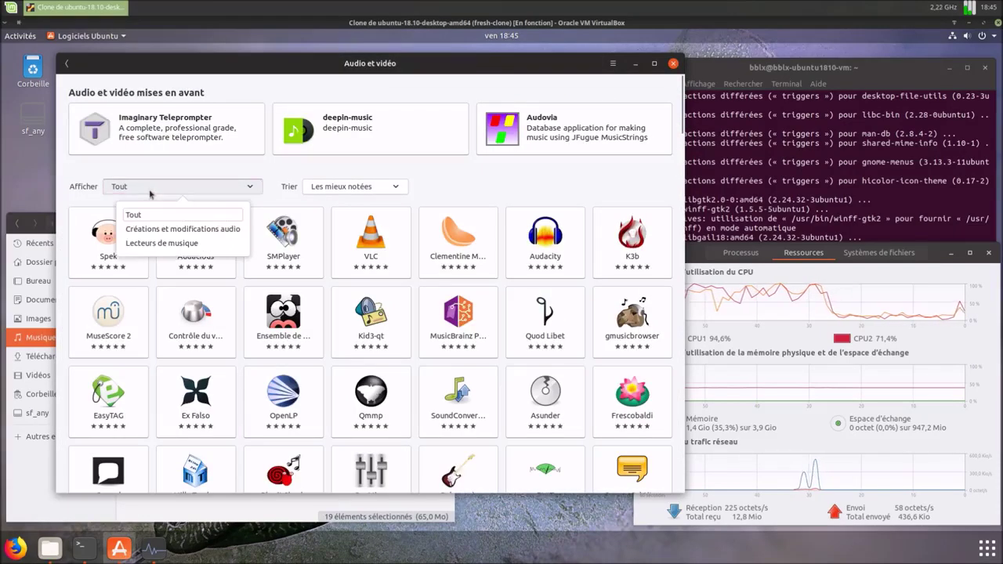
left_click(164, 231)
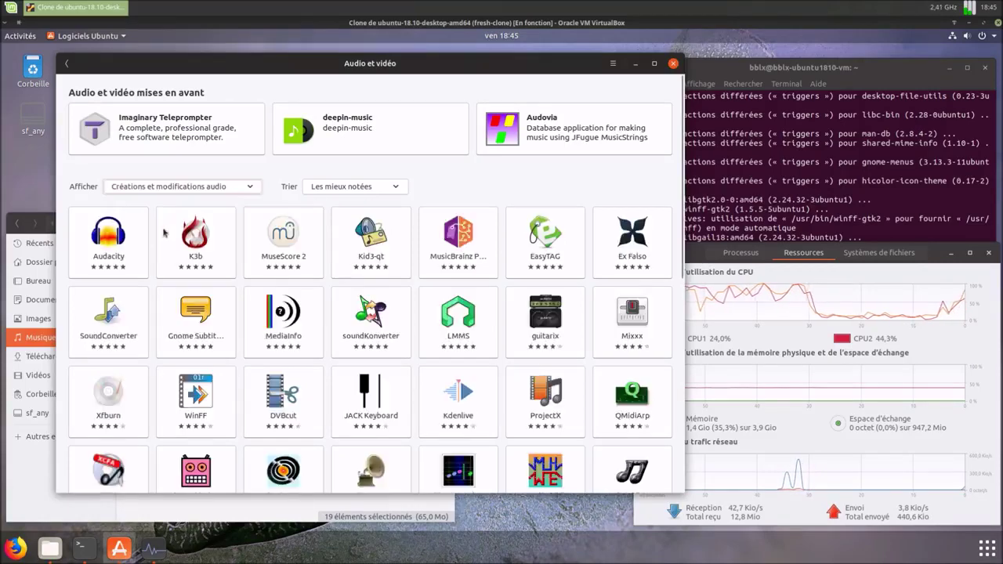
left_click(126, 329)
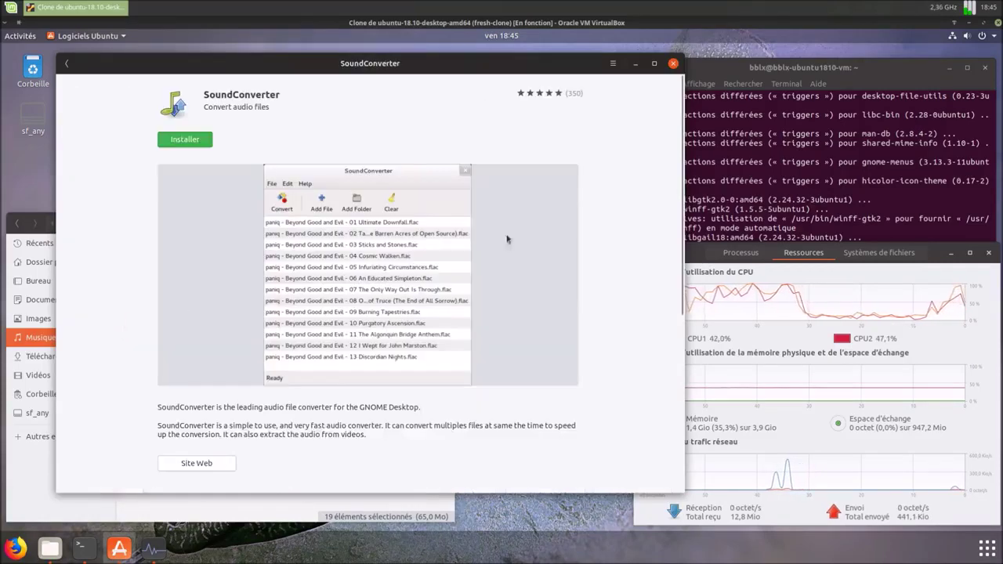
Step: Switch to the Terminal, run sudo apt install soundconverter, and return to the Ubuntu Software window
left_click(758, 79)
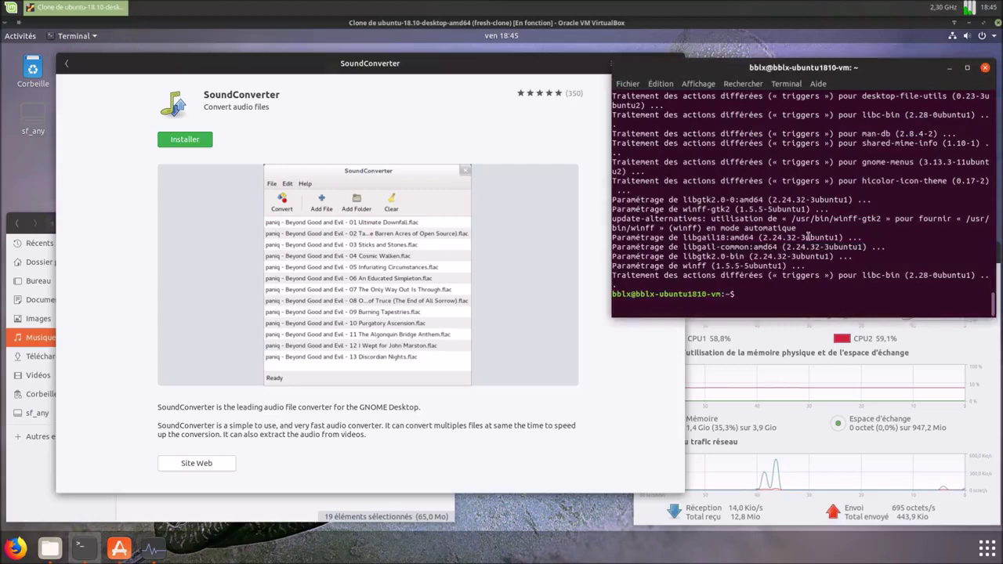
type("s")
type("apt ins")
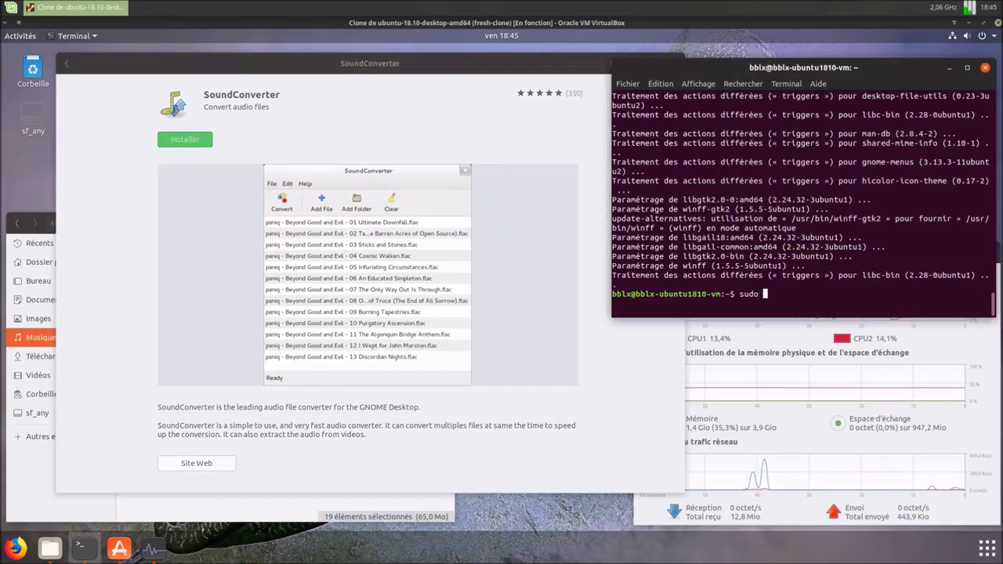
type("tal")
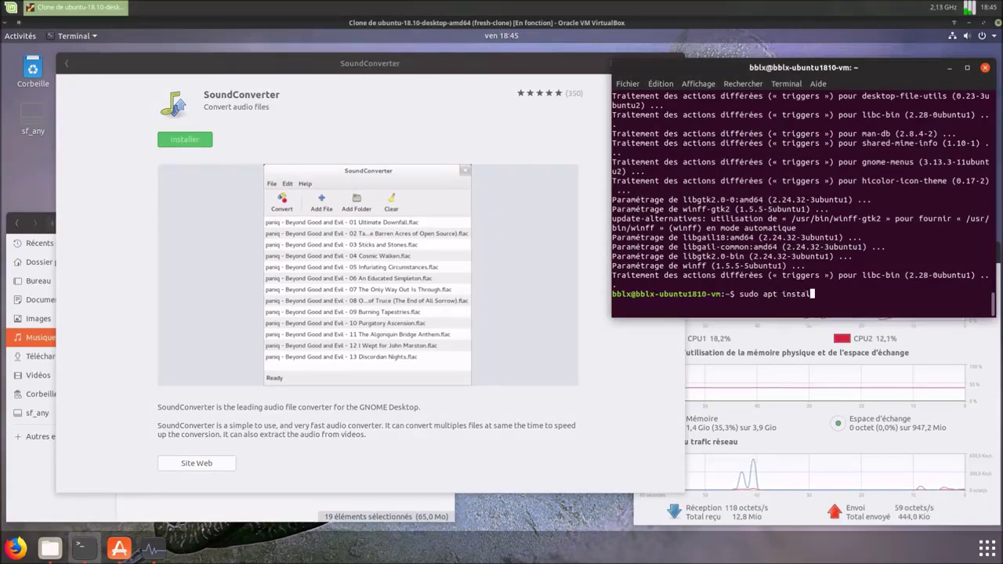
type("l soundco")
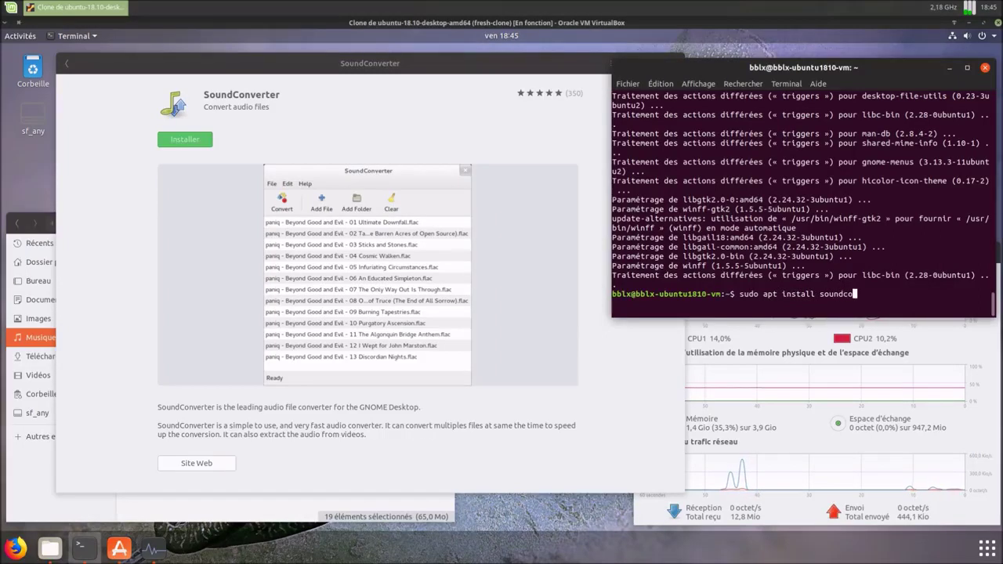
type("nverter")
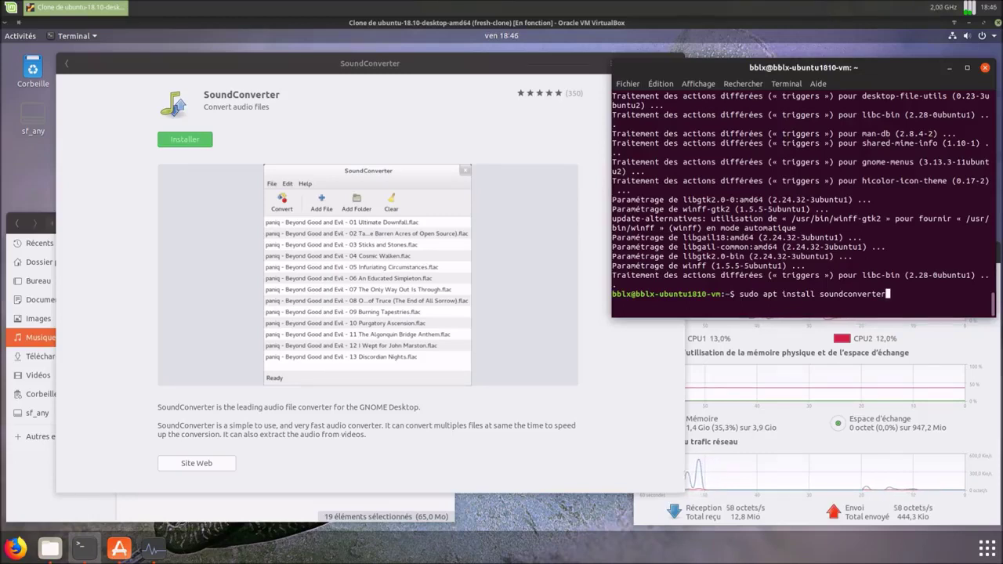
key("Return")
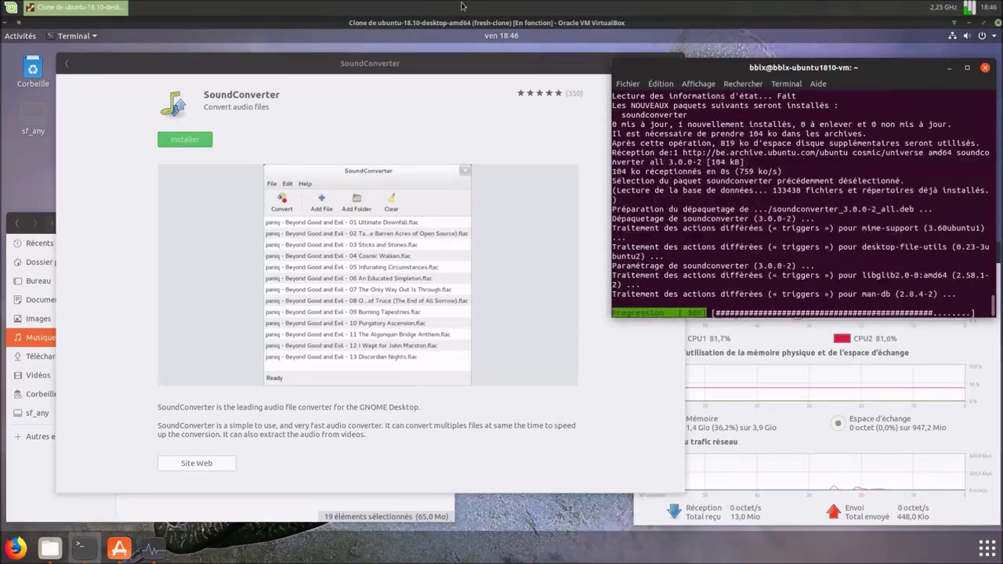
left_click(125, 75)
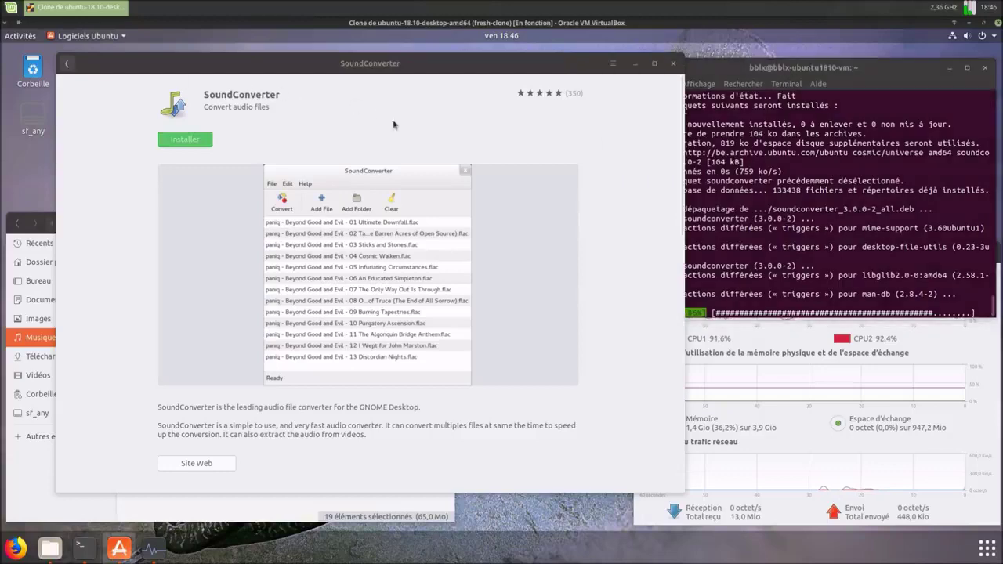